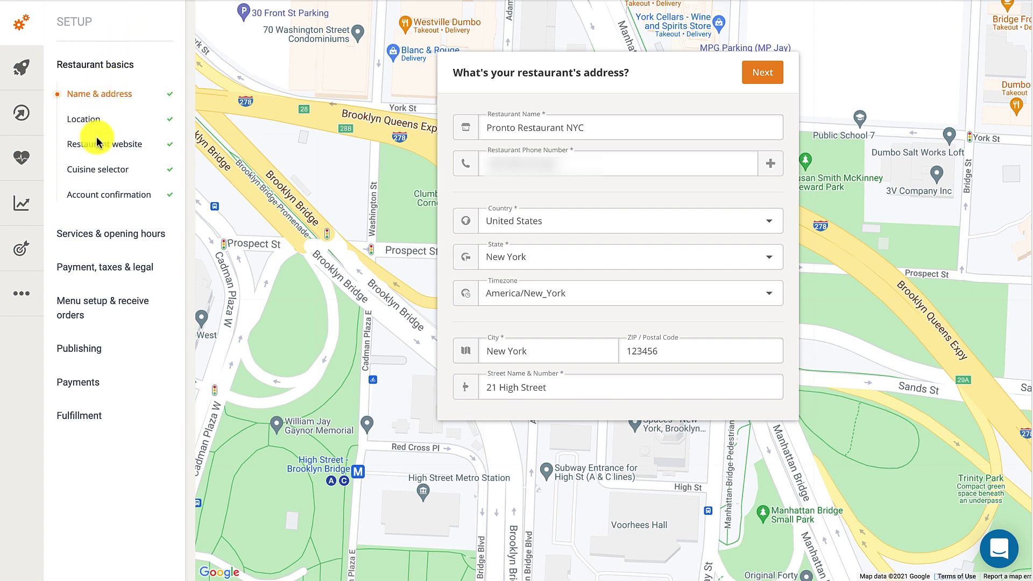
Open the HTML code for the legacy website's ordering button from the restaurant's publishing setup
left_click(87, 351)
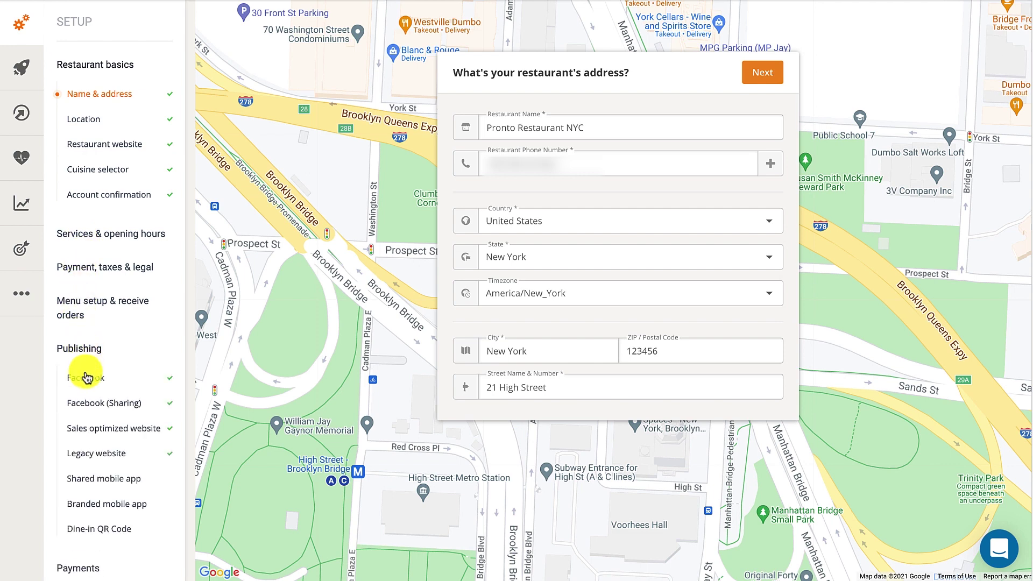
left_click(82, 452)
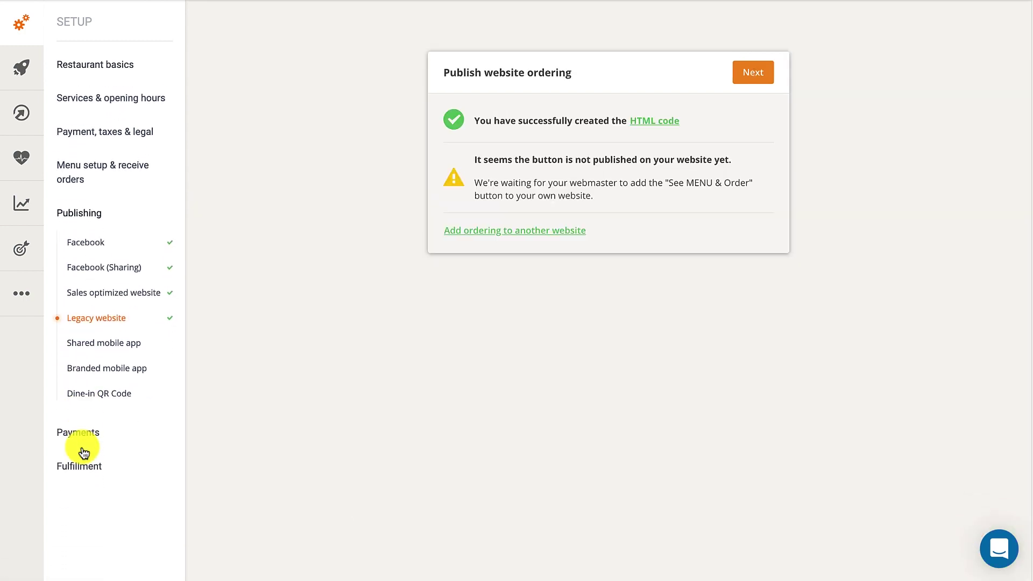
left_click(655, 123)
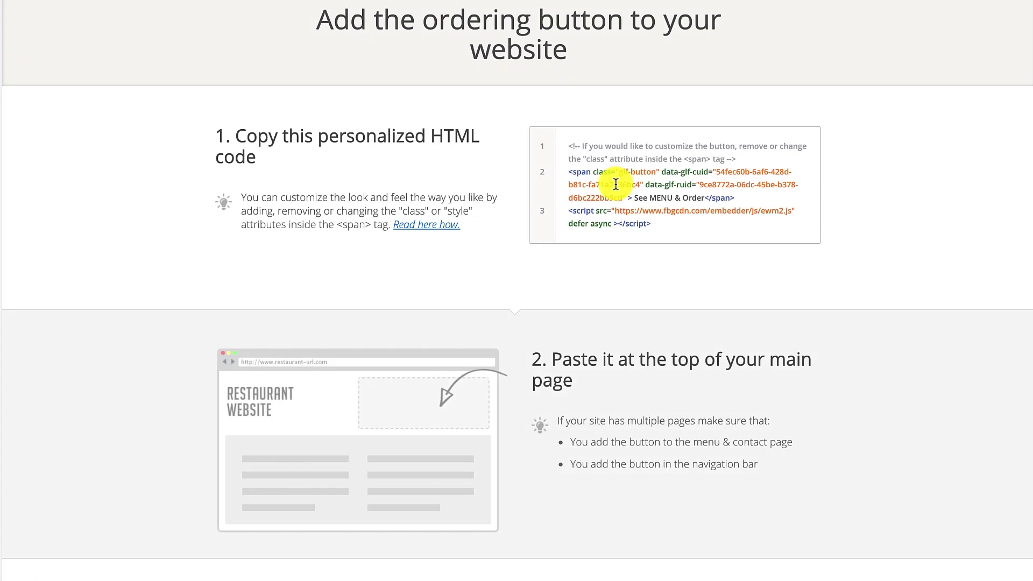
Copy the complete personalized HTML code of the ordering button, from the opening comment through the closing script tag
left_click_drag(568, 146, 737, 255)
key("super+c")
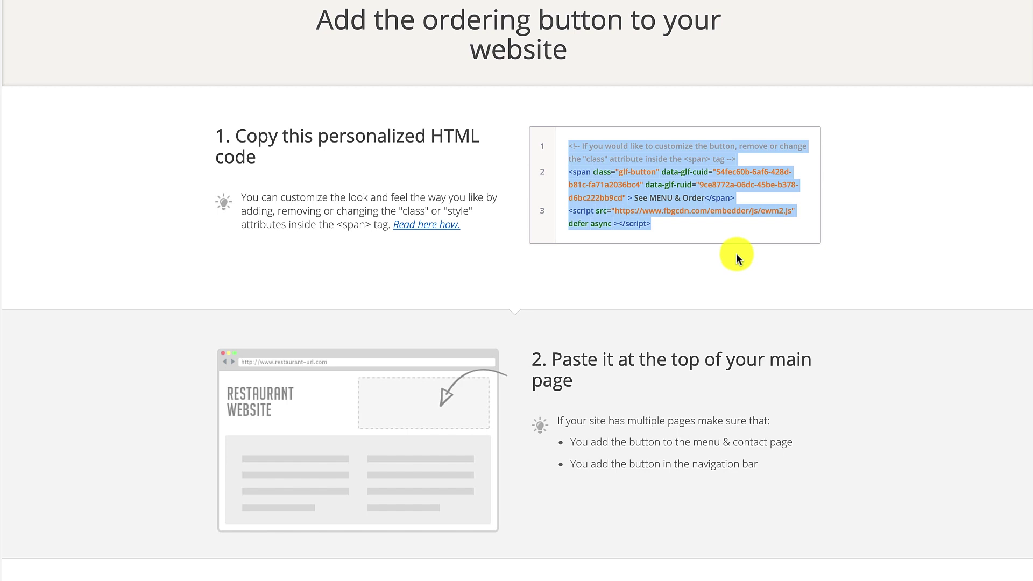
right_click(725, 202)
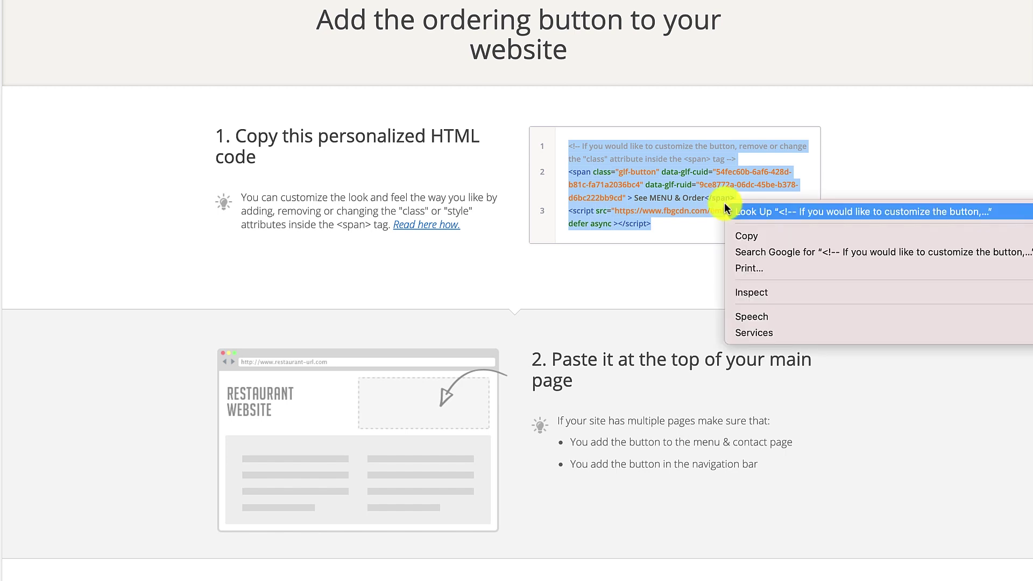
left_click(751, 237)
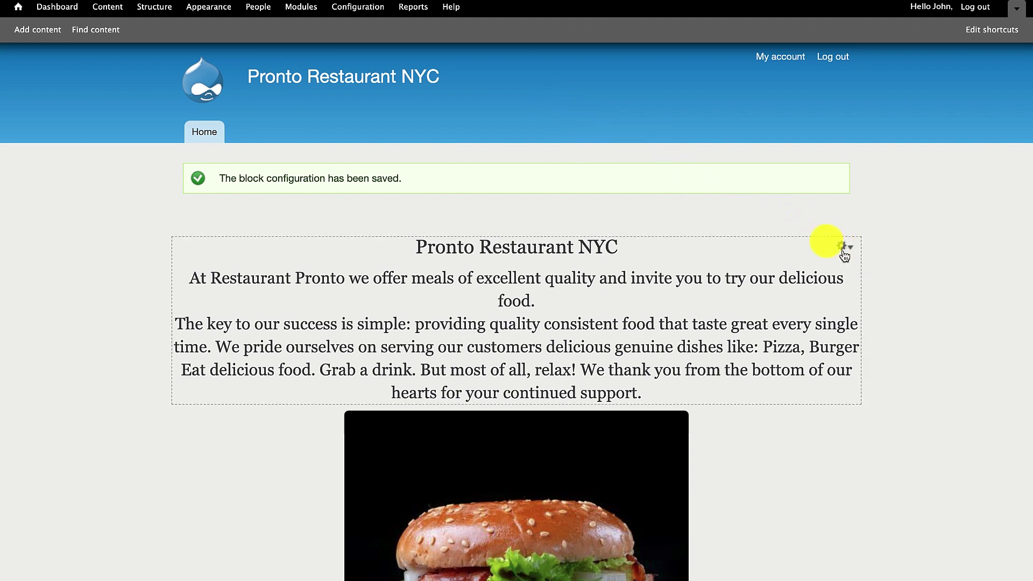
Switch to the Drupal site, insert the copied ordering code below the text in the Pronto Restaurant NYC block's body, and save the block
left_click(844, 251)
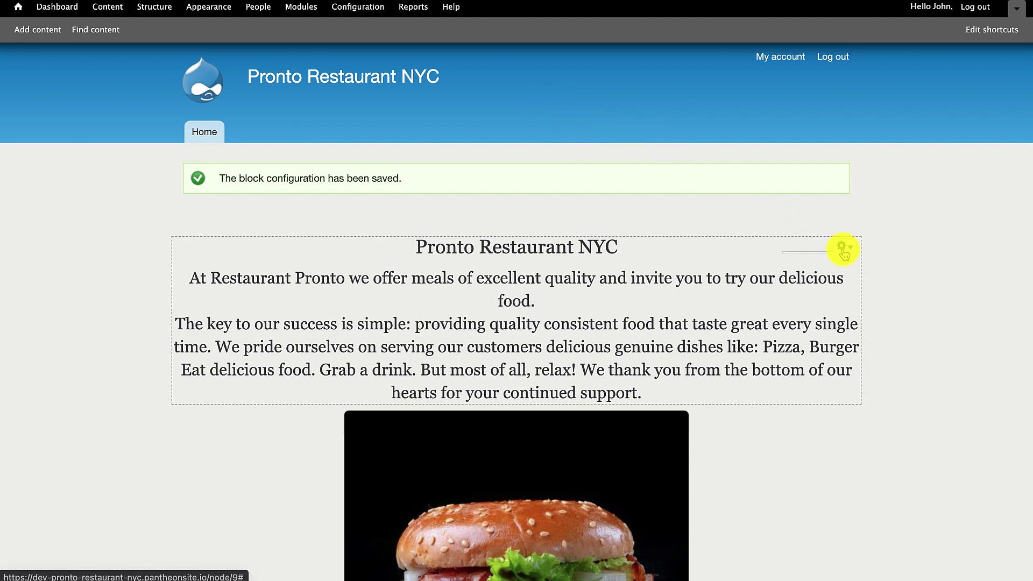
left_click(821, 268)
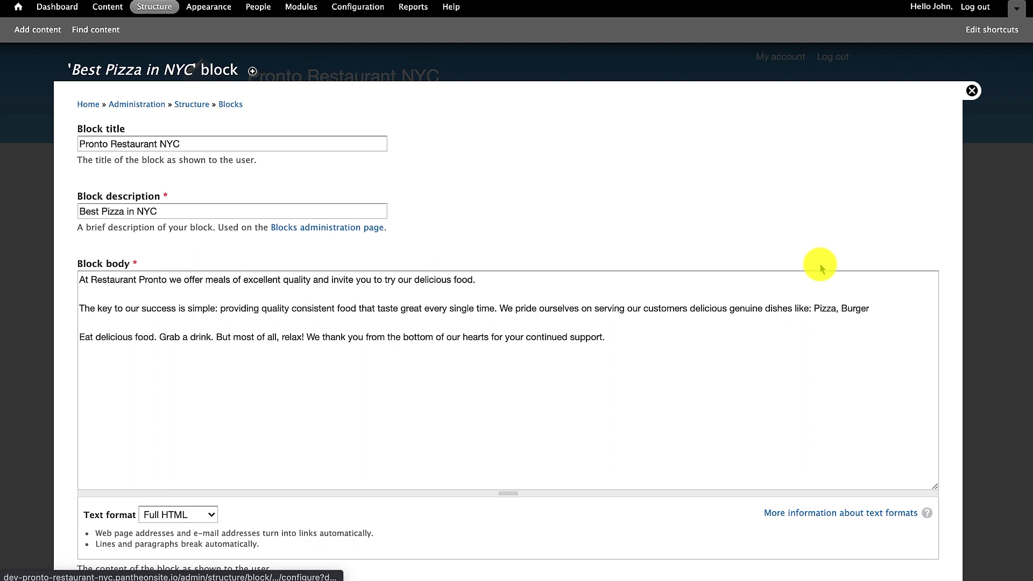
left_click(262, 381)
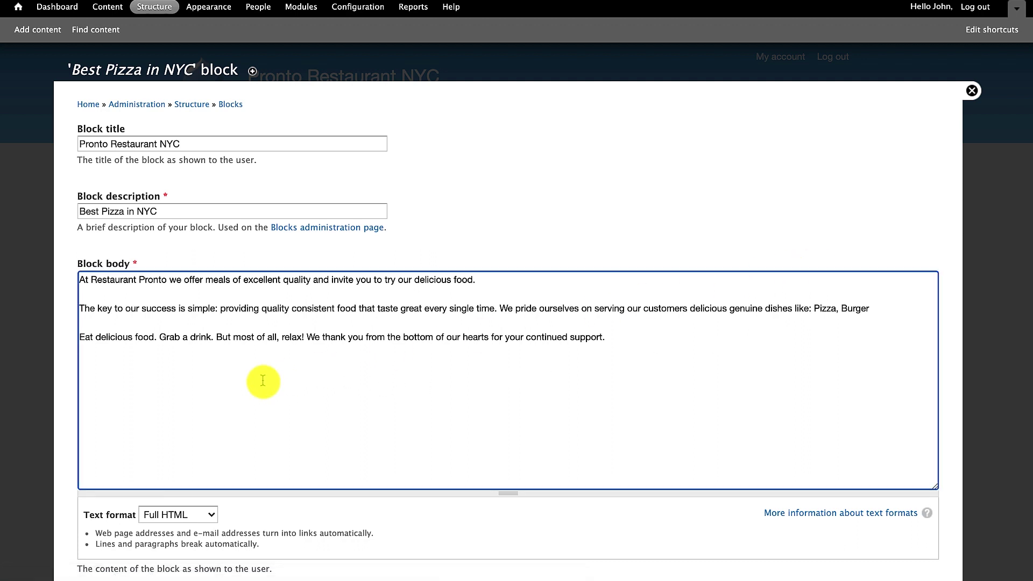
key("super+v")
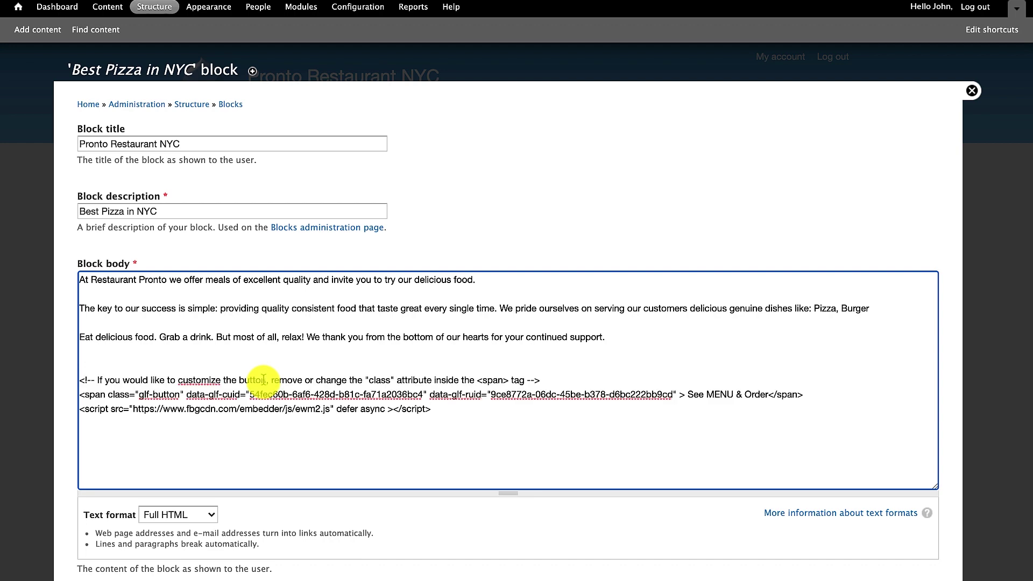
scroll(263, 380, "down", 10)
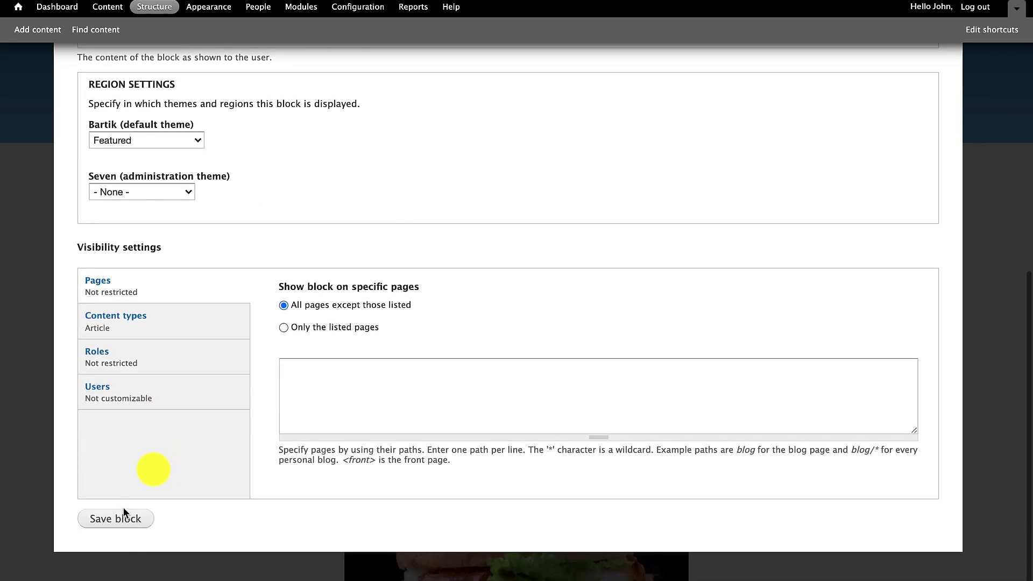
left_click(119, 526)
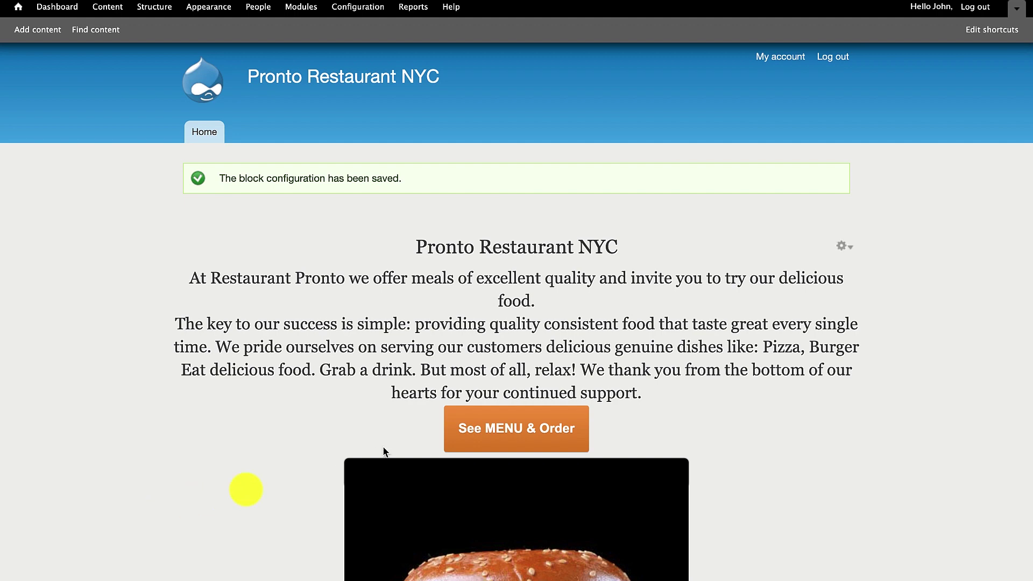
Test the See MENU & Order button on the Drupal page and look through the menu it opens
left_click(506, 433)
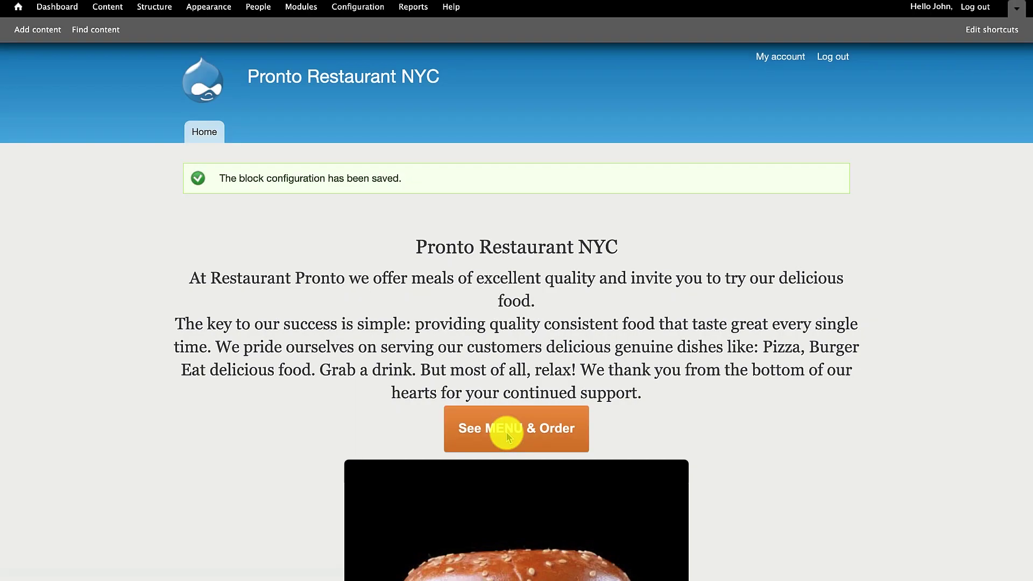
left_click(507, 435)
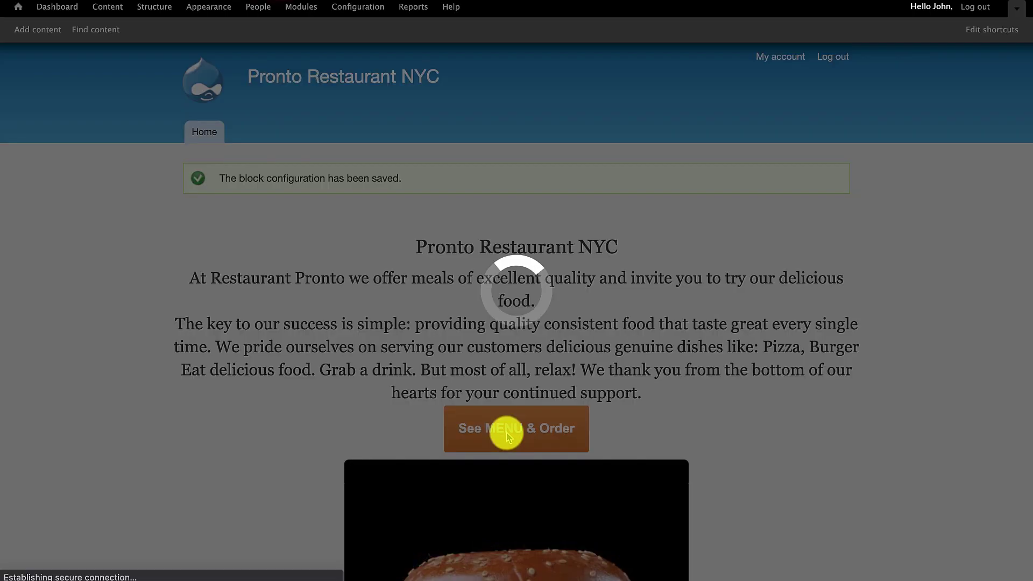
scroll(507, 435, "down", 2)
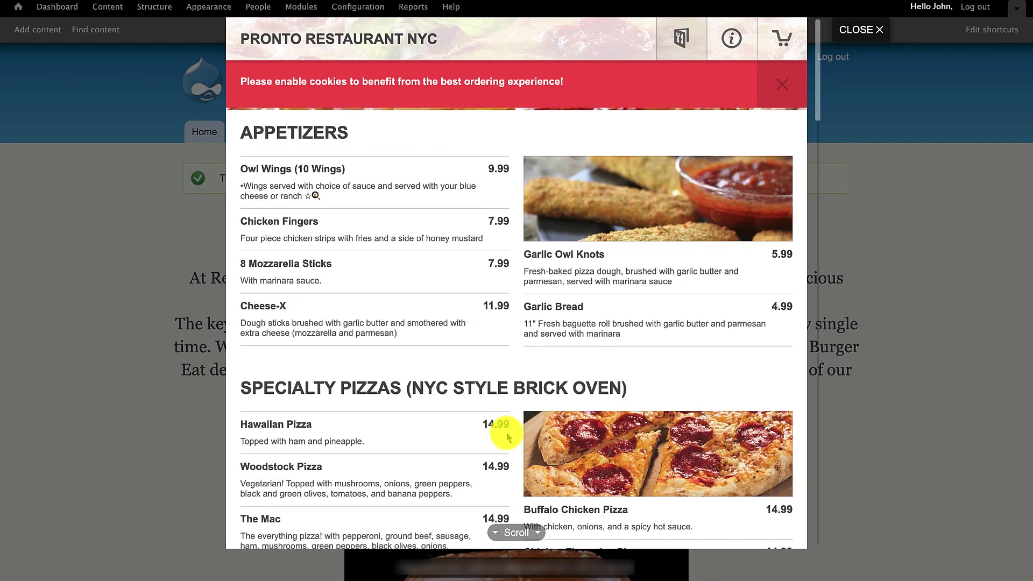
scroll(507, 435, "up", 2)
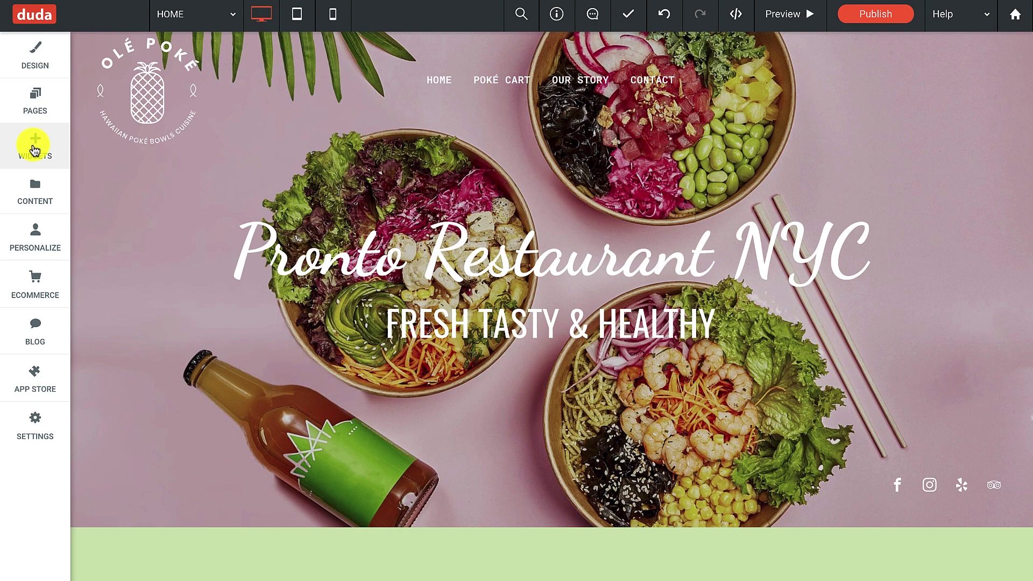
In the Duda editor, add an HTML widget below the FRESH TASTY & HEALTHY line and update it with the copied ordering code
left_click(35, 146)
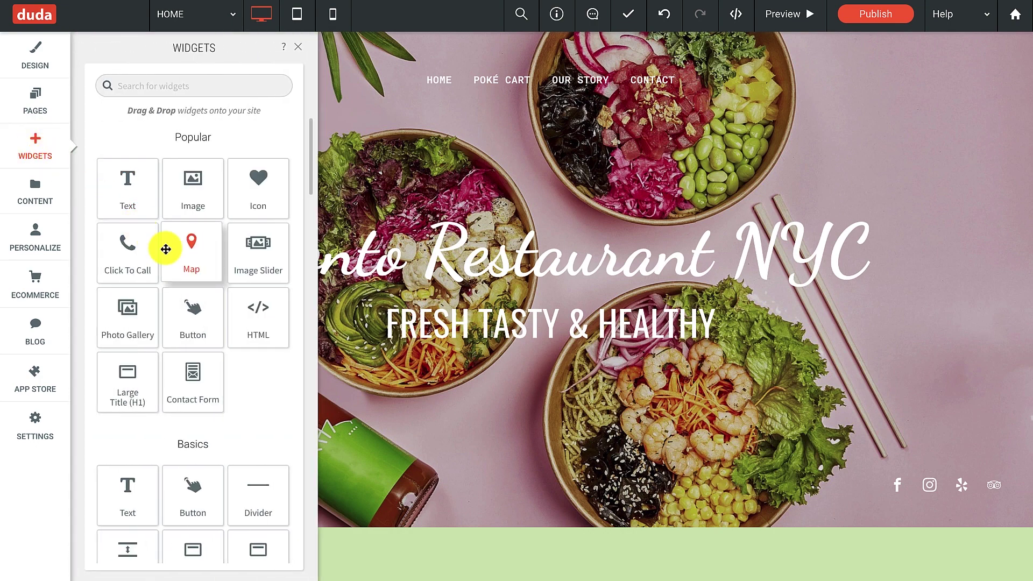
left_click_drag(251, 316, 486, 364)
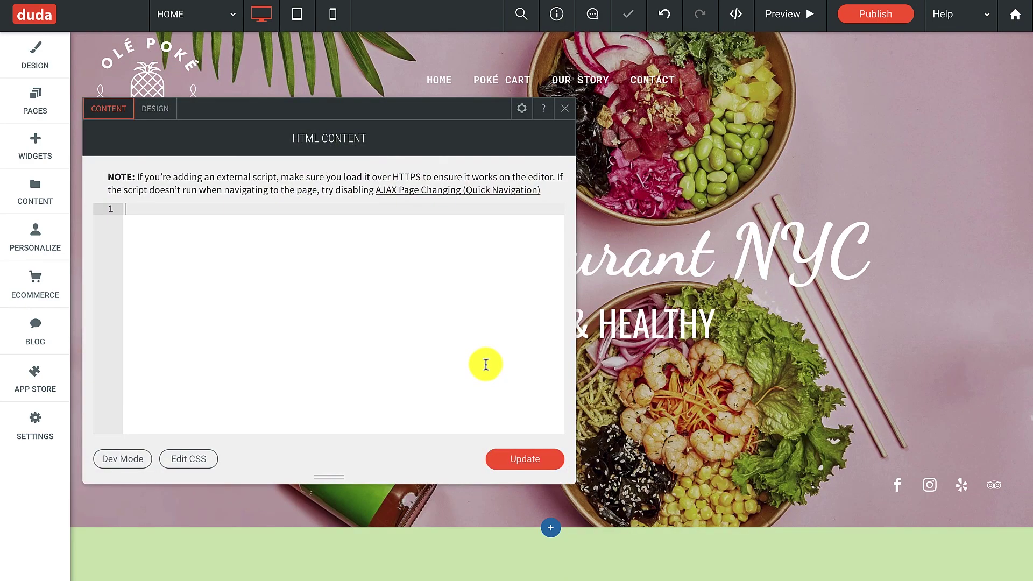
left_click_drag(342, 215, 124, 210)
key("BackSpace")
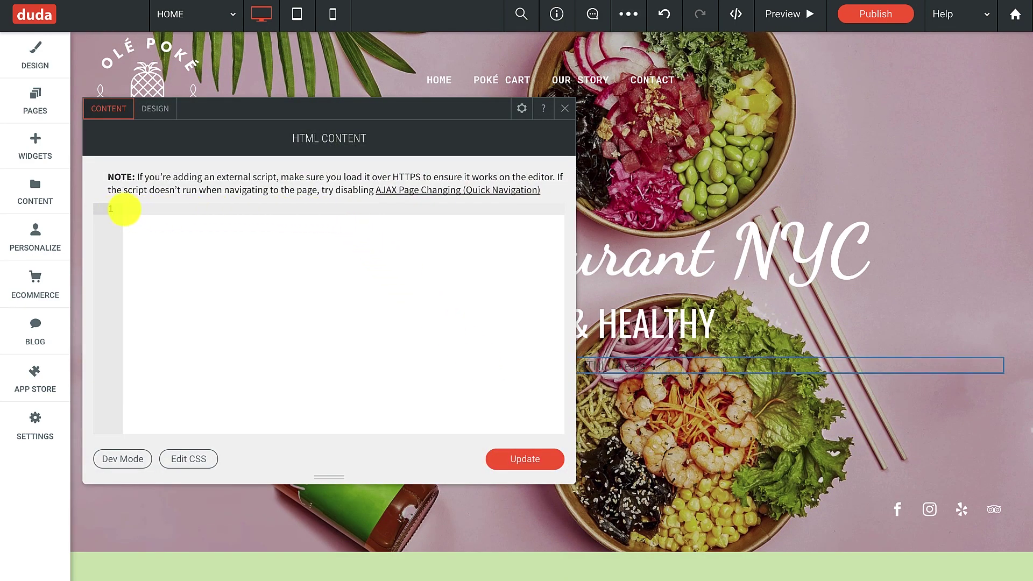
key("ctrl+v")
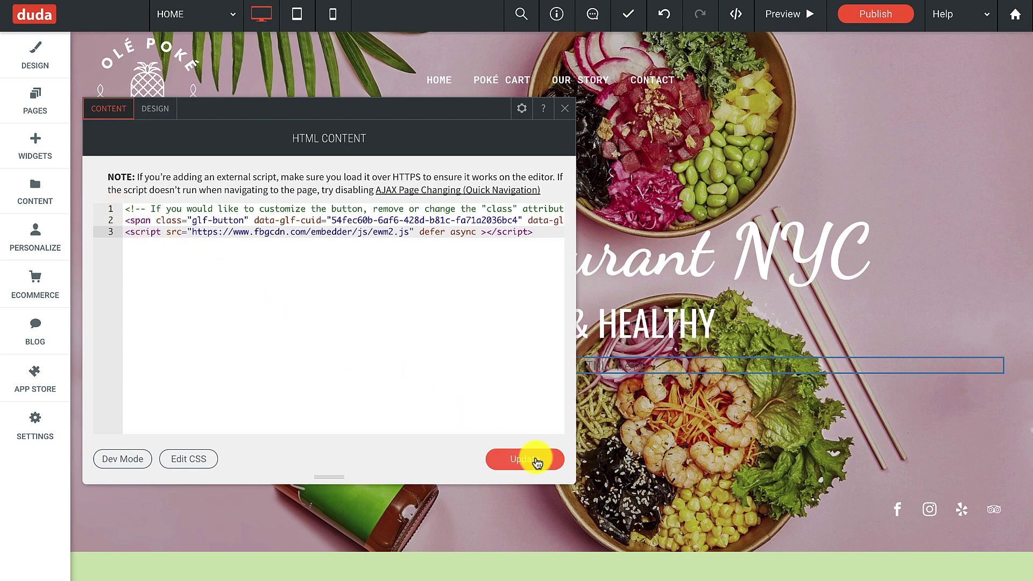
left_click(538, 460)
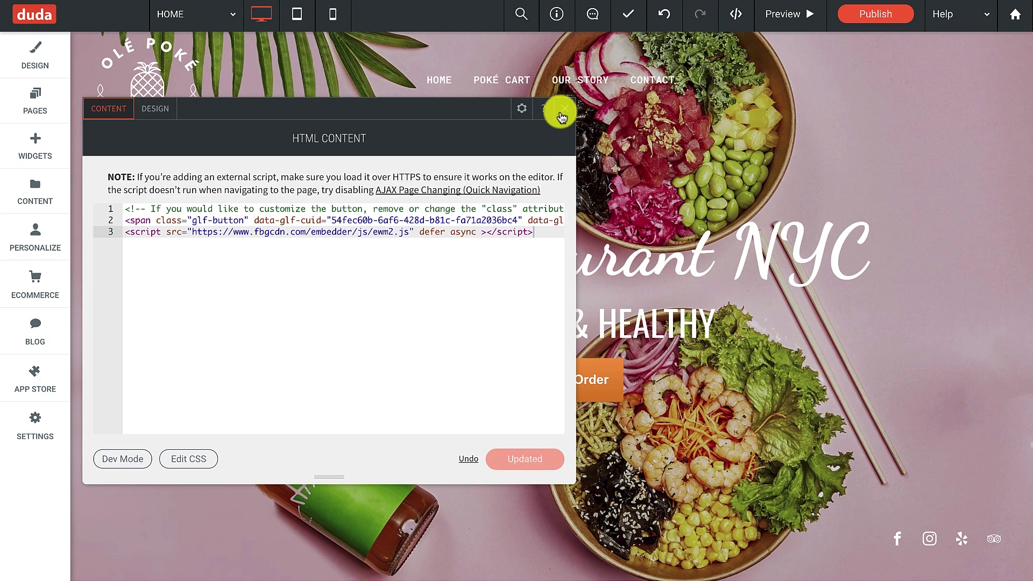
left_click(562, 110)
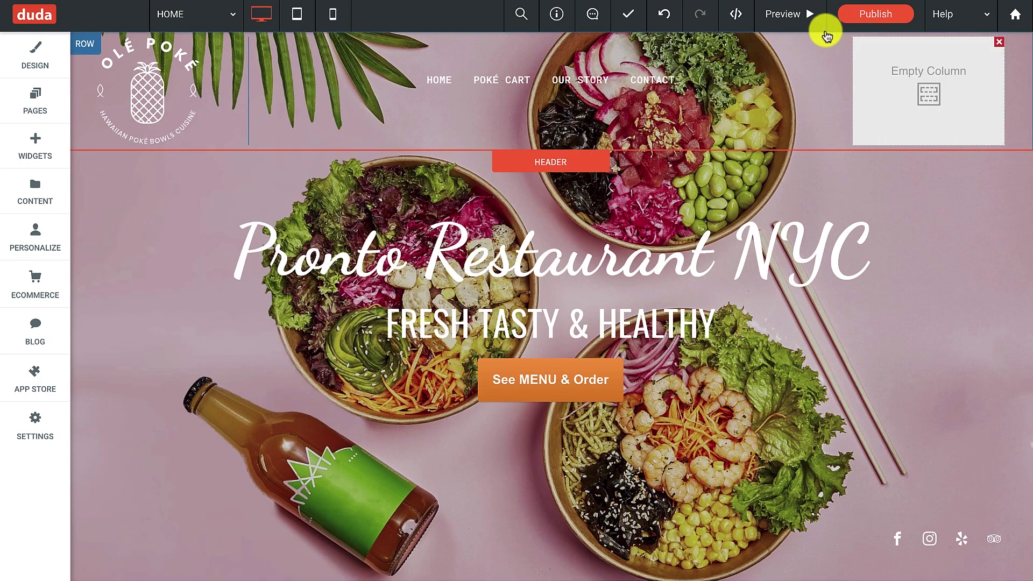
Publish the site on the default domain pronto-restaurant-nyc.multiscreensite.com and test the See MENU & Order button on the live page
left_click(872, 21)
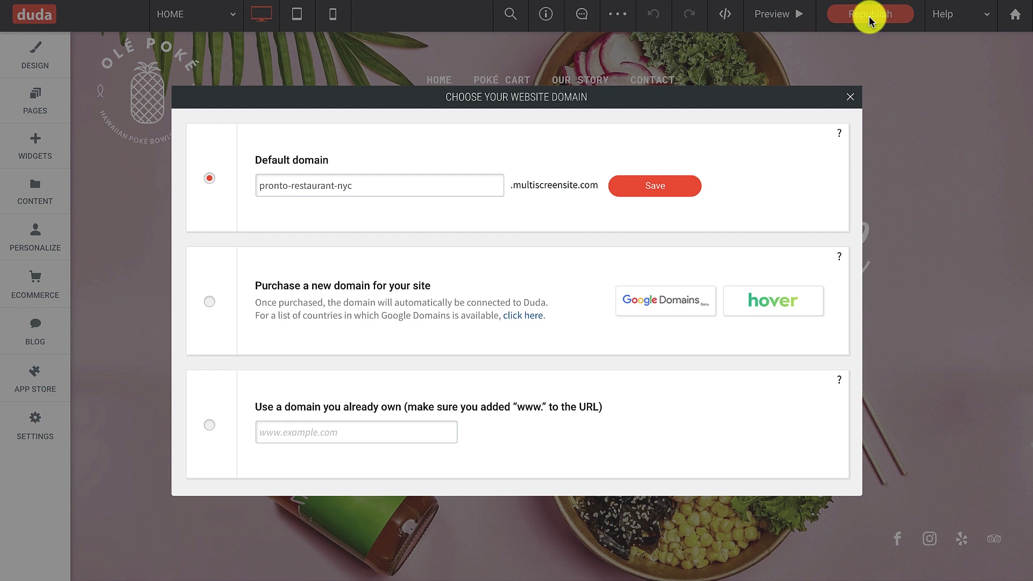
left_click(627, 187)
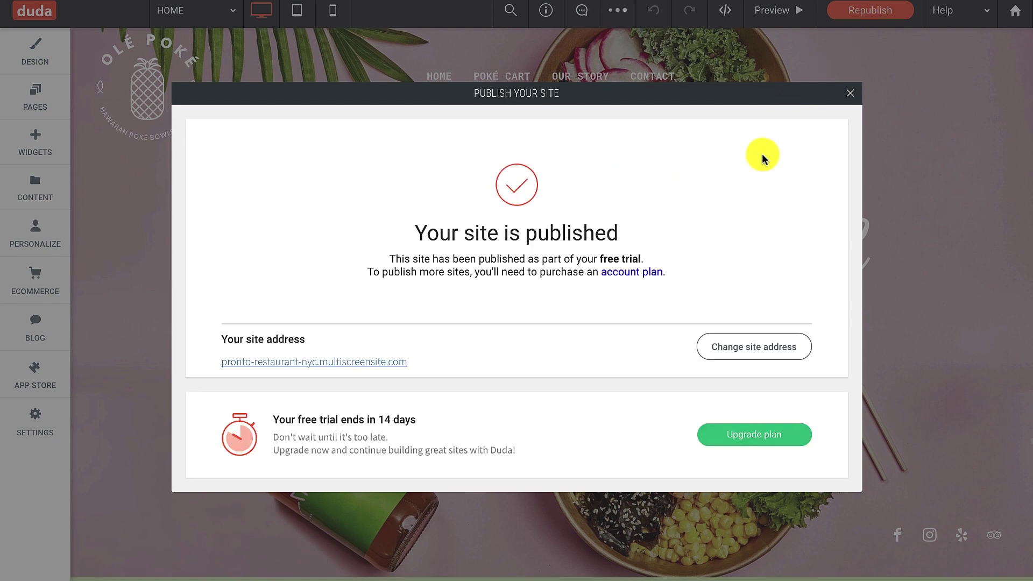
left_click(379, 368)
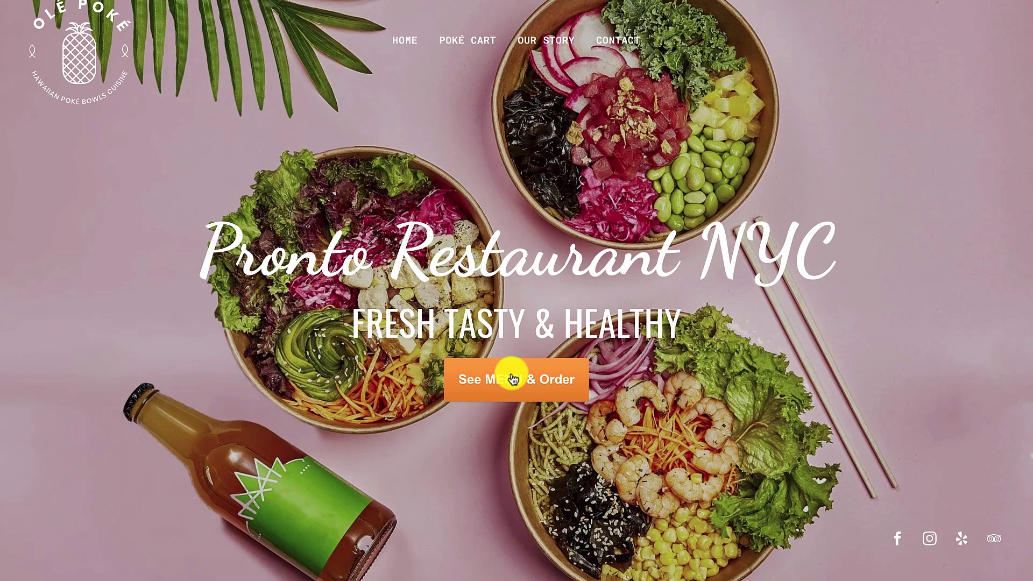
left_click(513, 378)
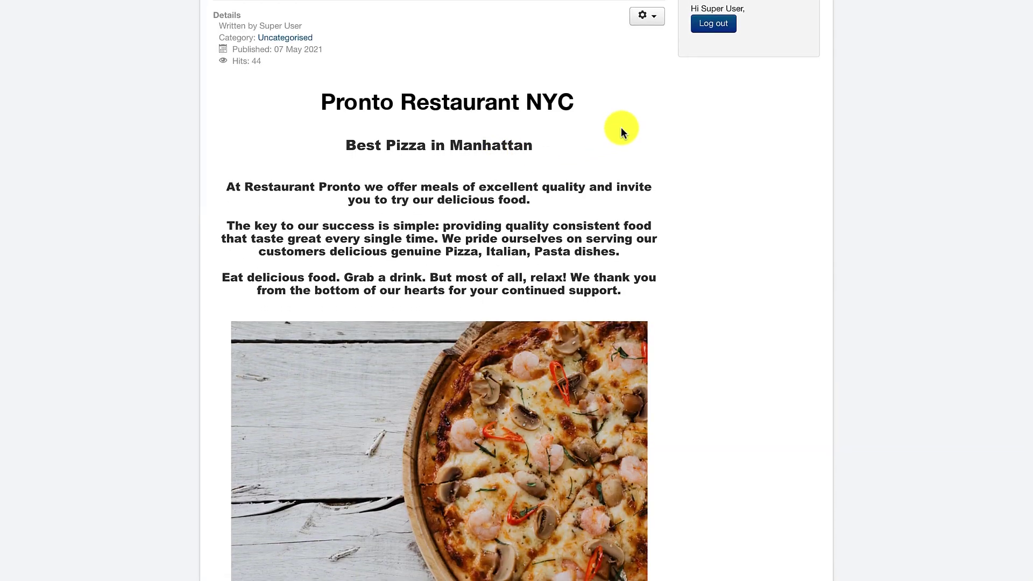
In Joomla, insert the ordering code after the h1 heading of the Order Here! article, save it, and test the See MENU & Order button
left_click(634, 24)
left_click(611, 58)
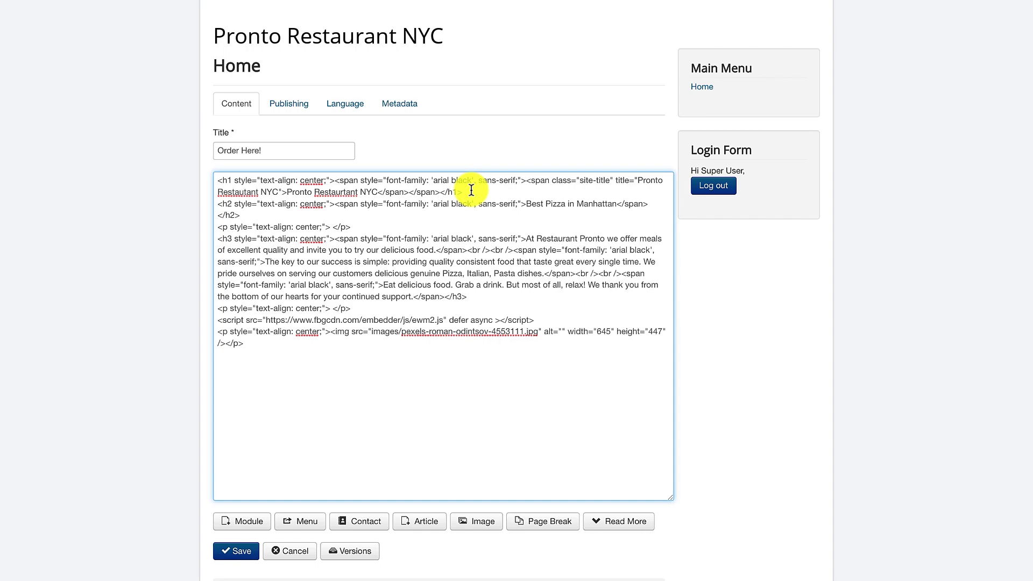
key("Return")
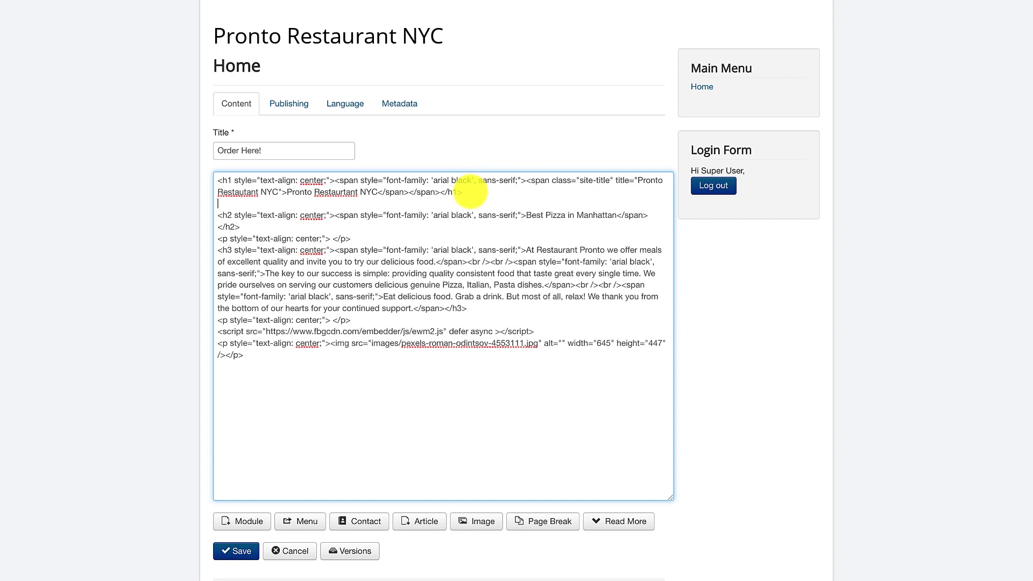
type("<!-- If you would like to customize the button, remove or change the \"class\" attribute inside the <span> tag --> <span class=\"glf-button\" data-glf-cuid=\"54fec60b-6af6-428d-b81c-fa71a2036bc4\" data-glf-ruid=\"9ce8772a-06dc-45be-b378-d6bc222bb9cd\" > See MENU & Order</span> <script src=\"https://www.fbgcdn.com/embedder/js/ewm2.js\" defer async ></script>")
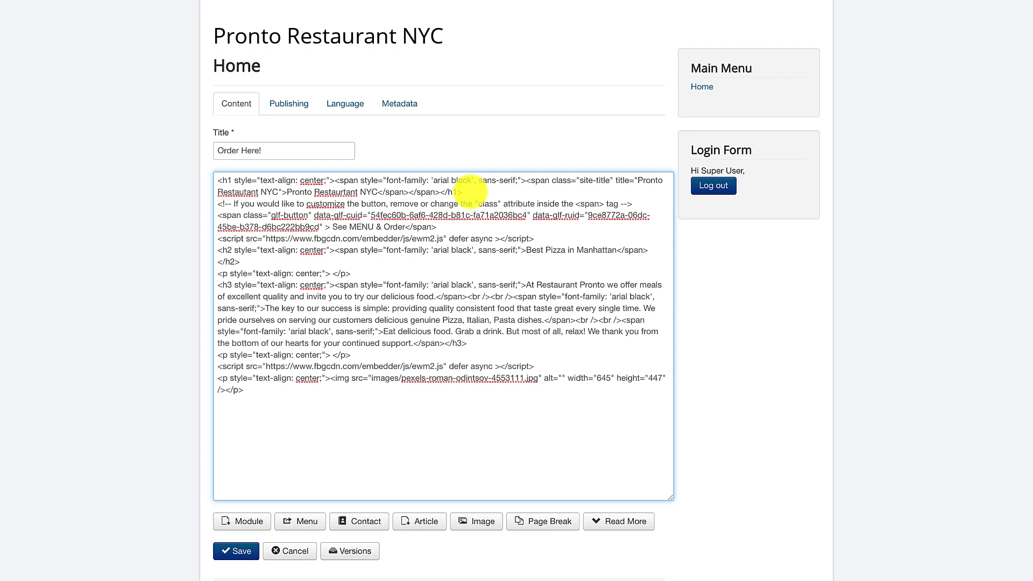
left_click(247, 553)
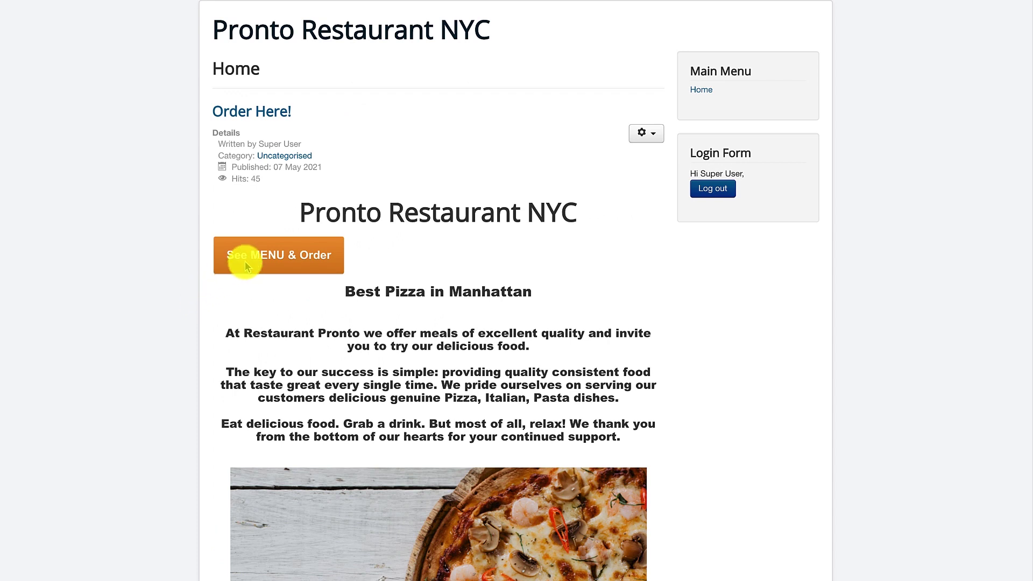
left_click(245, 260)
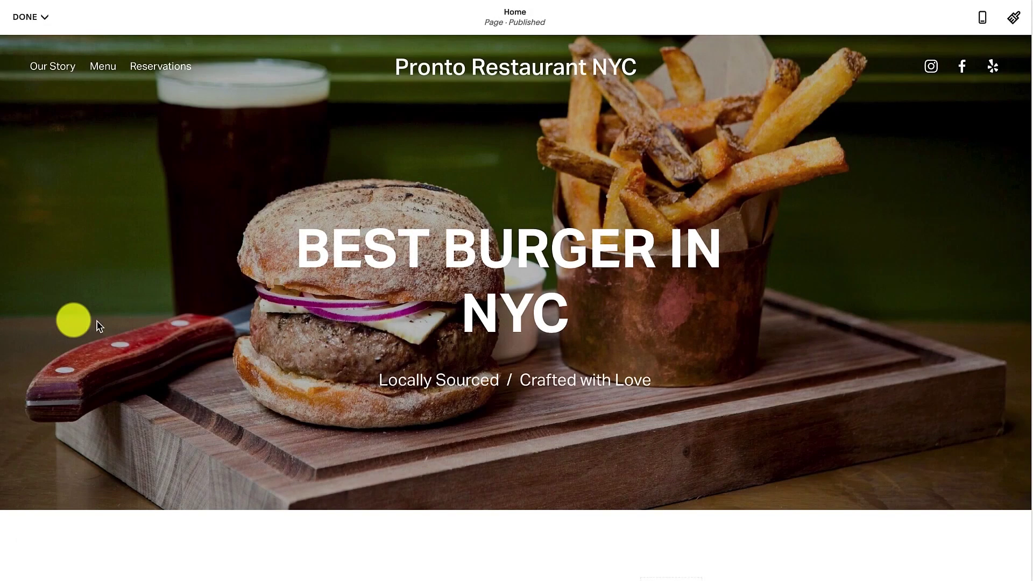
In Squarespace, add a Code block between the BEST BURGER IN NYC heading and its tagline, replacing the placeholder HTML with the copied ordering code
left_click(515, 355)
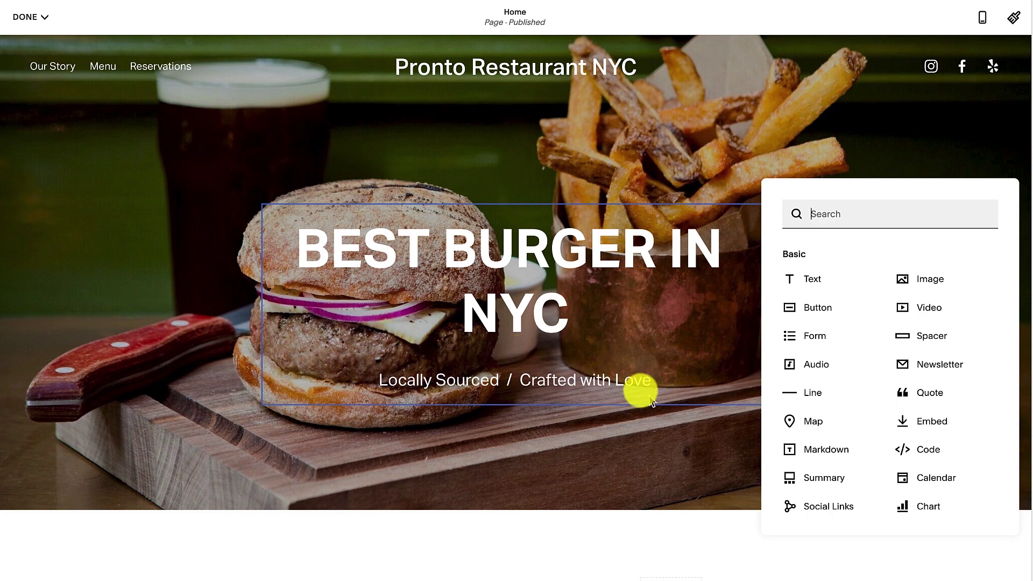
left_click(912, 452)
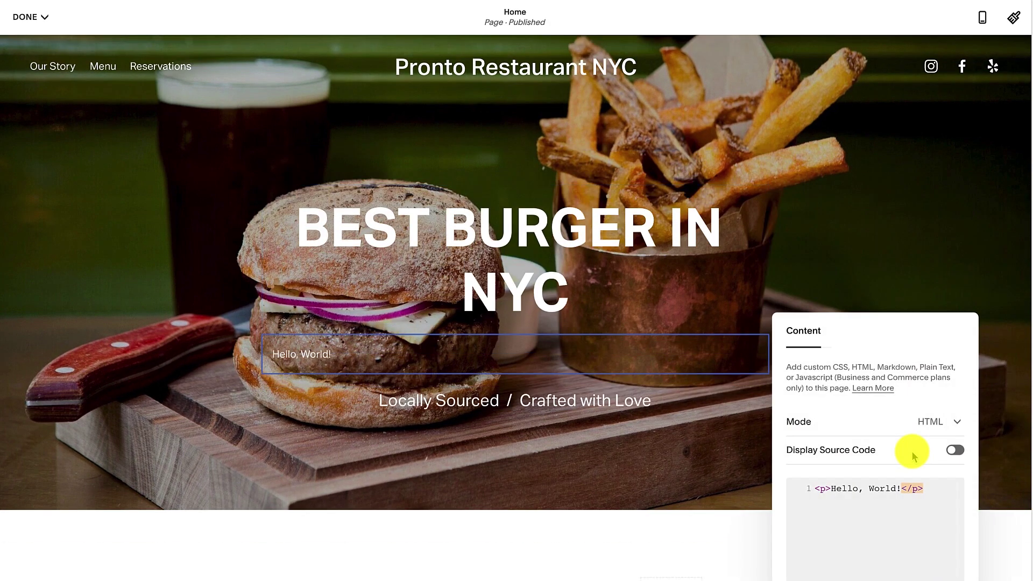
left_click(920, 489)
left_click_drag(920, 489, 785, 487)
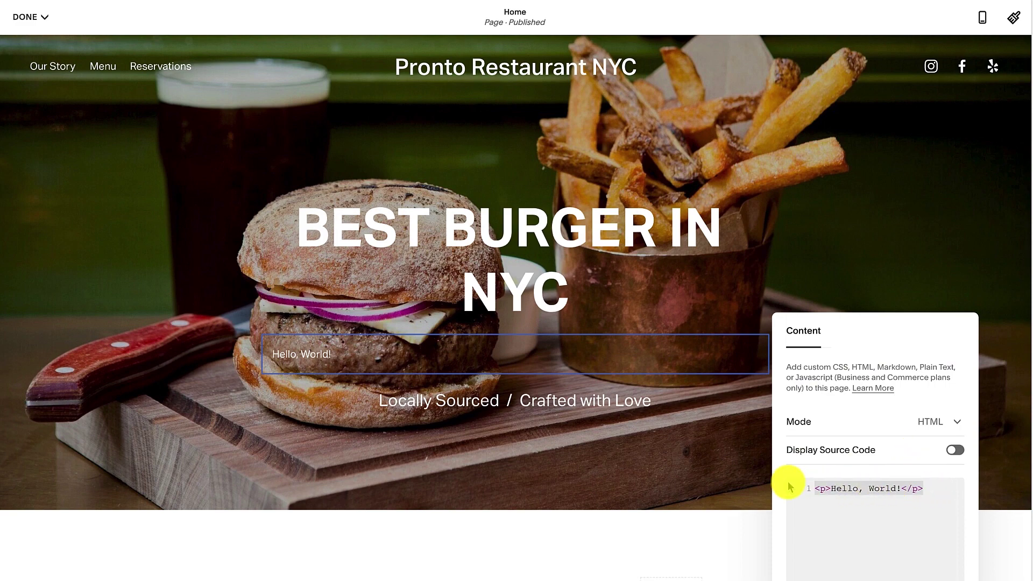
key("ctrl+v")
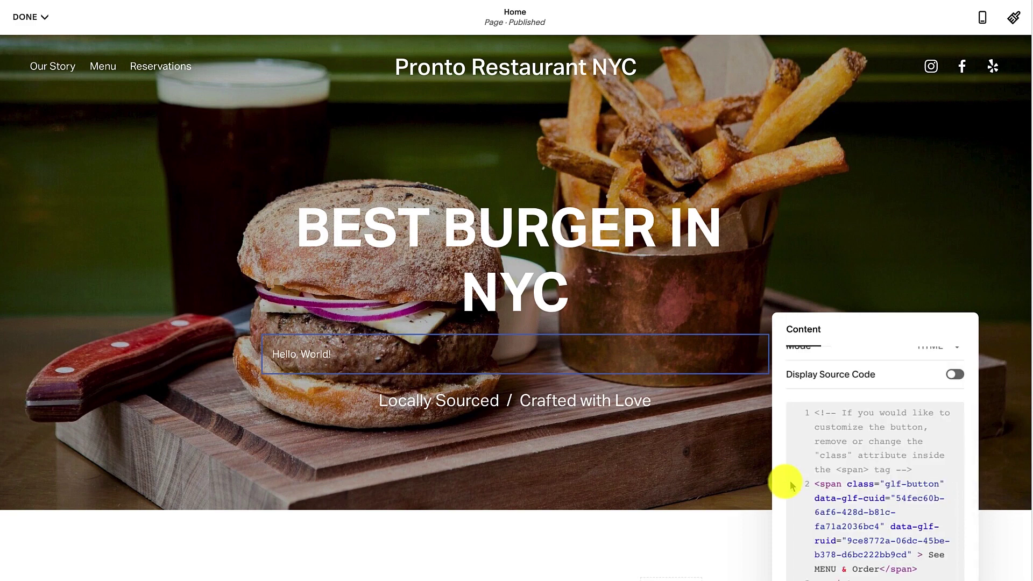
Save the Squarespace home page with the pasted code and test the See MENU & Order button
scroll(825, 487, "down", 1)
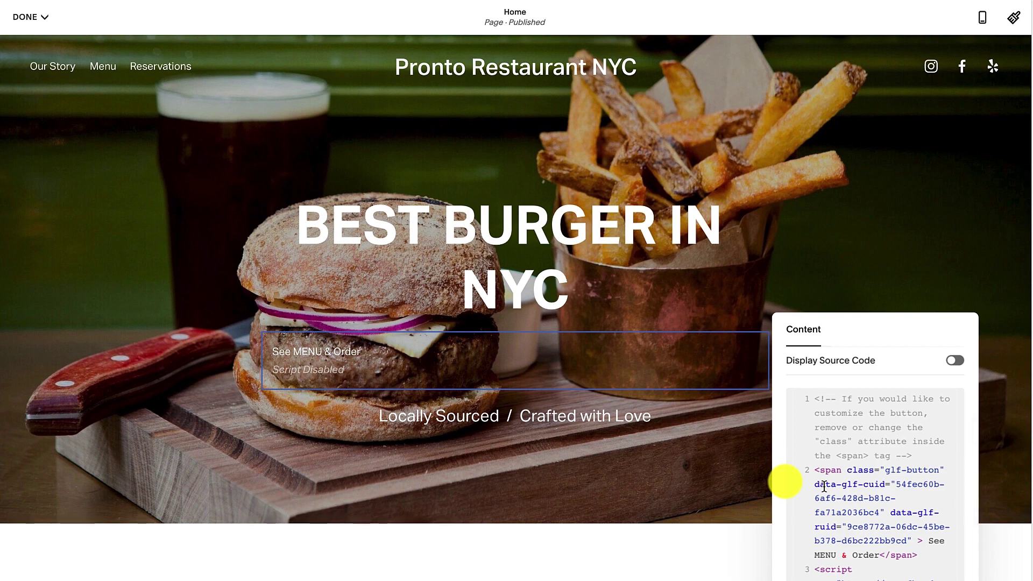
scroll(819, 482, "down", 1)
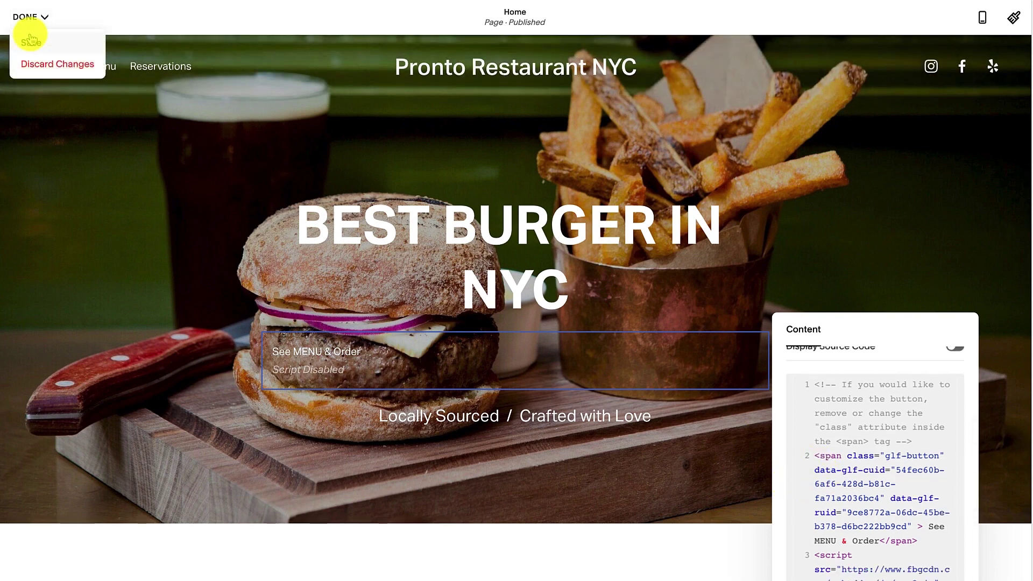
left_click(25, 20)
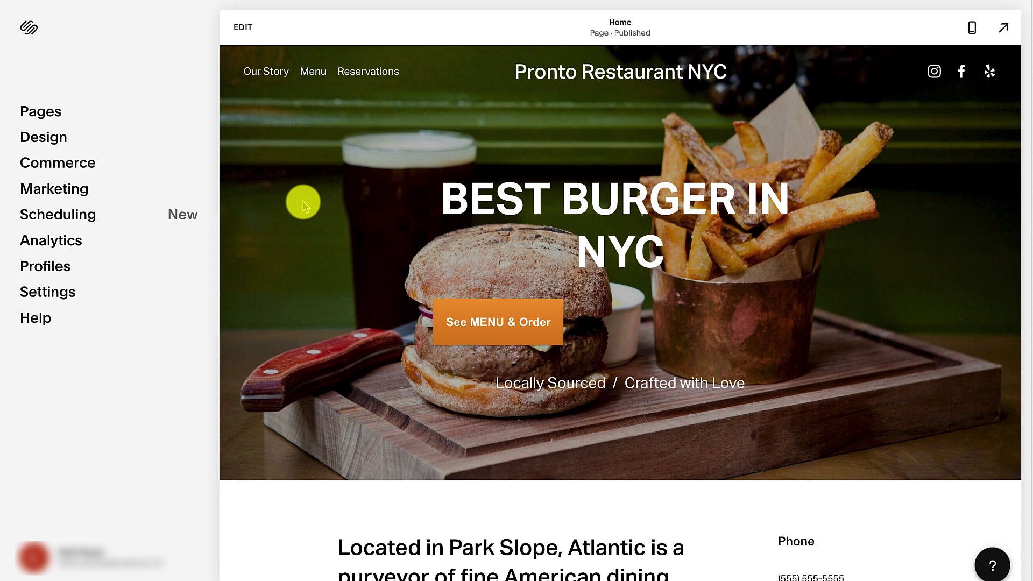
left_click(520, 323)
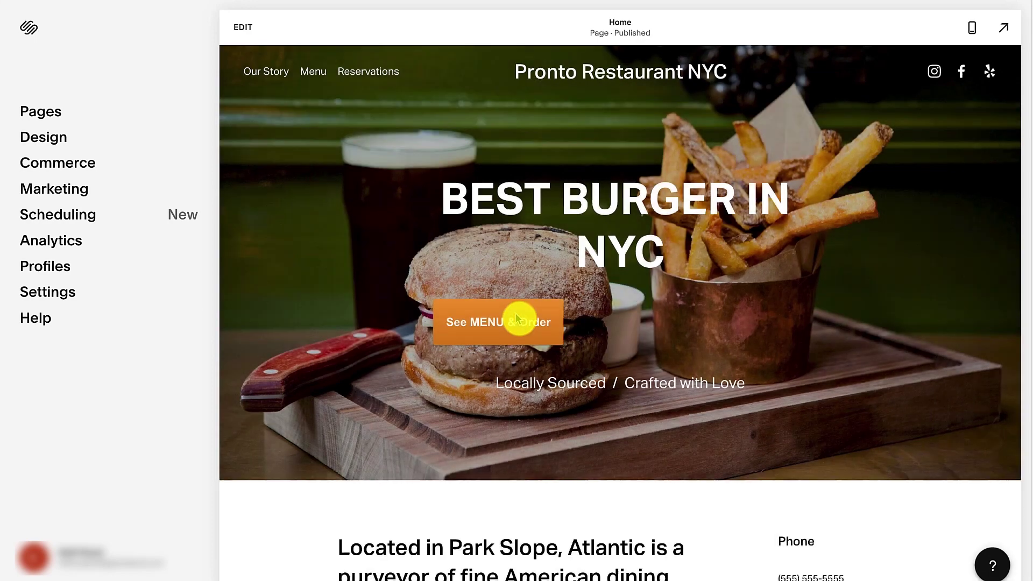
left_click(517, 318)
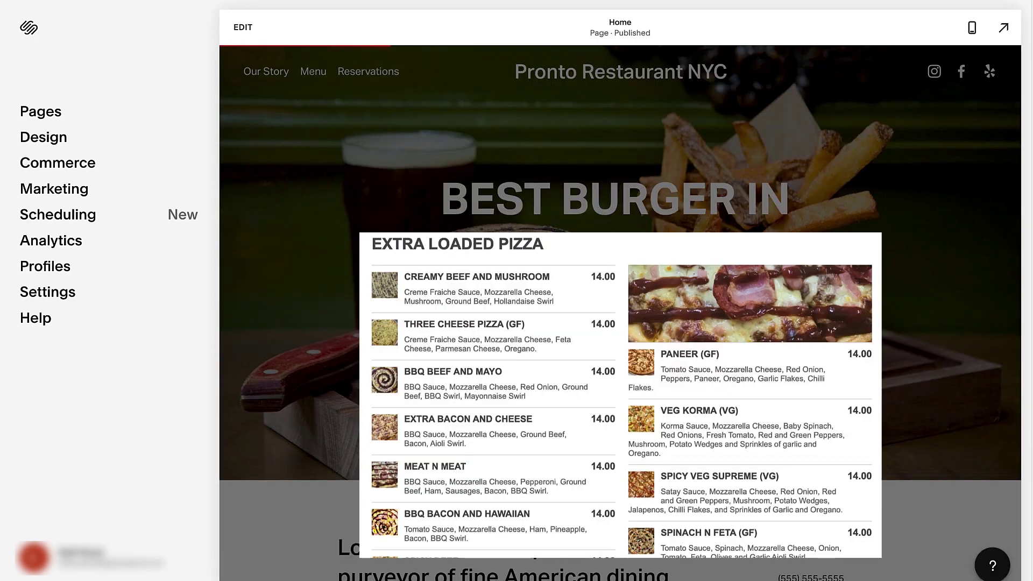
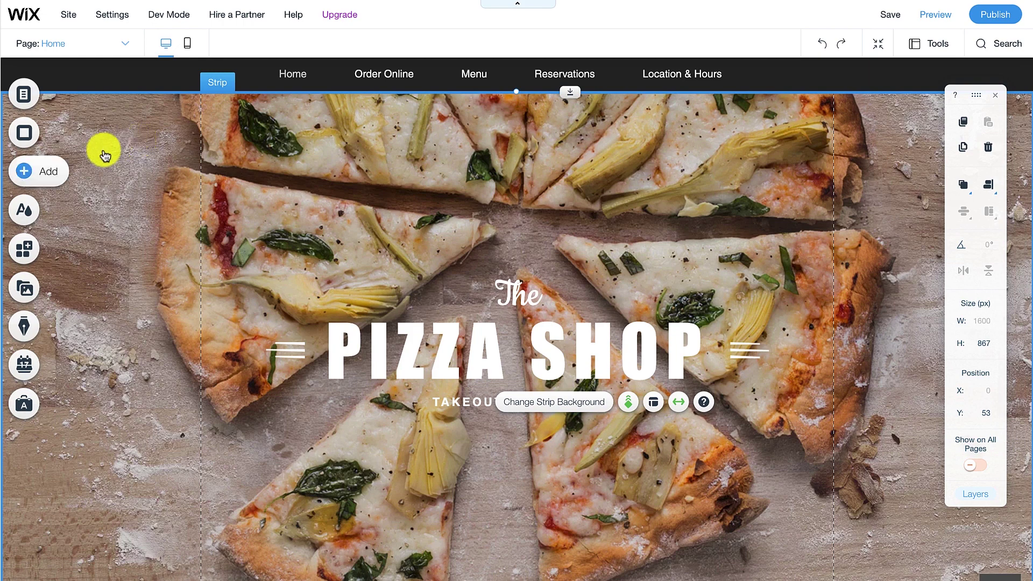
In the Wix editor, embed an HTML widget and place it below the TAKEOUT & DELIVERY line, at about X 363, Y 544 px
left_click(28, 173)
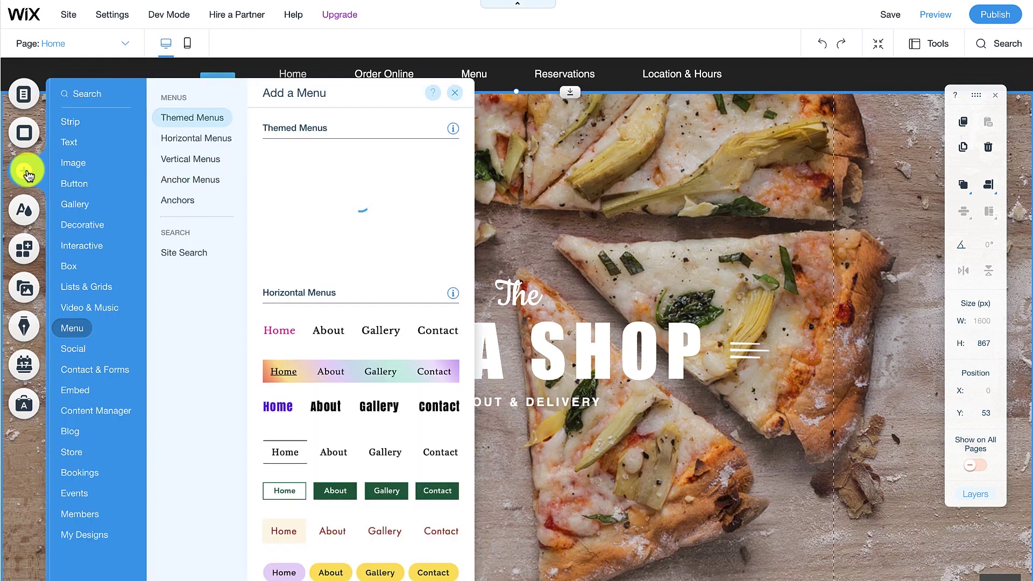
left_click(77, 393)
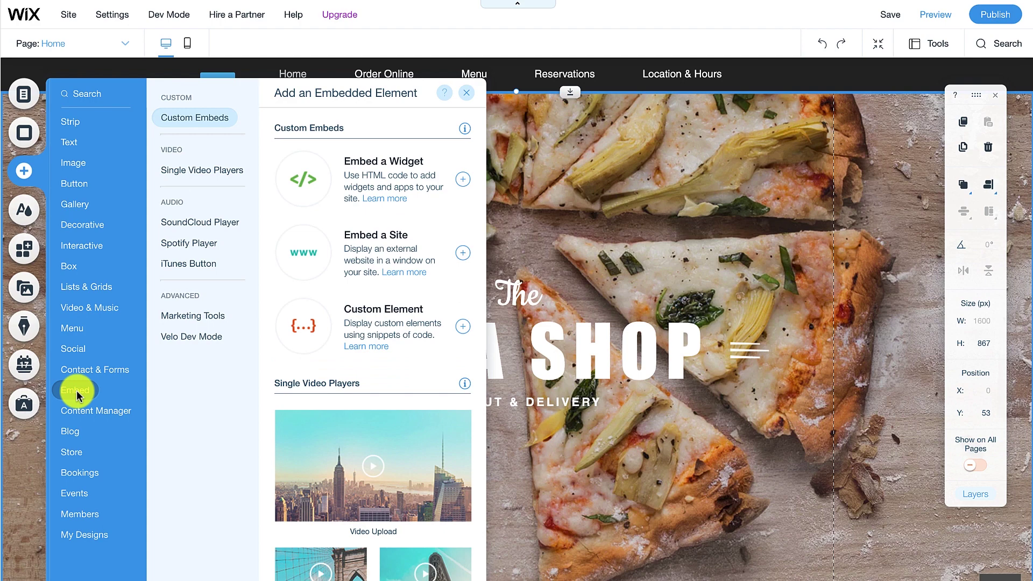
left_click(313, 183)
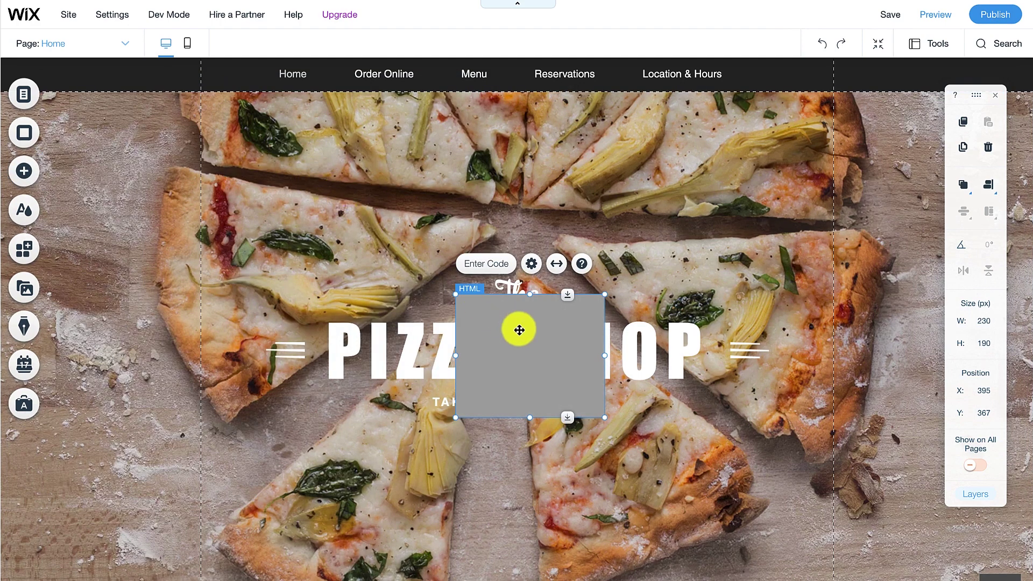
left_click_drag(519, 330, 500, 442)
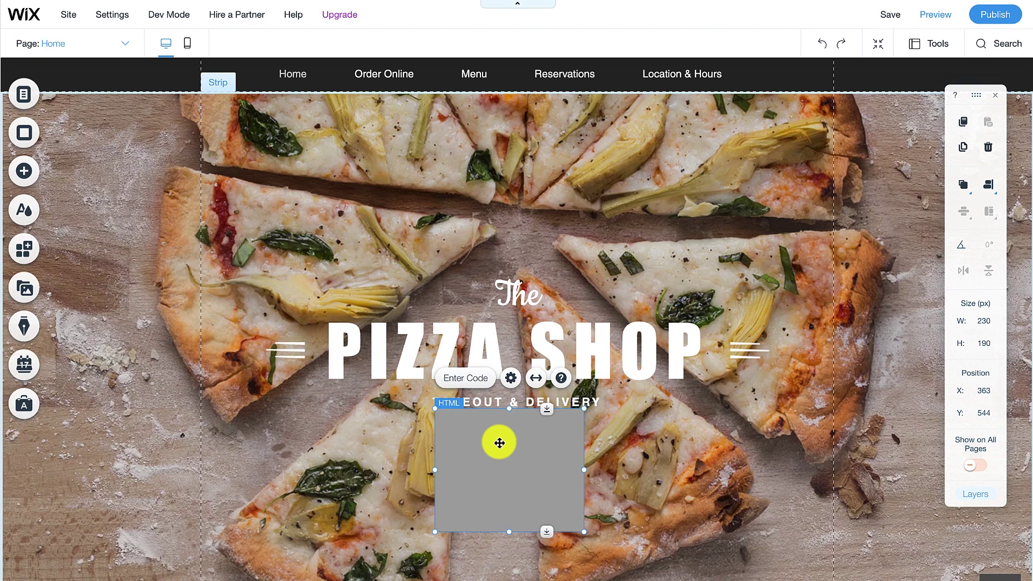
Fill the Wix HTML widget's code with the copied ordering code, update it and close its settings
double_click(499, 443)
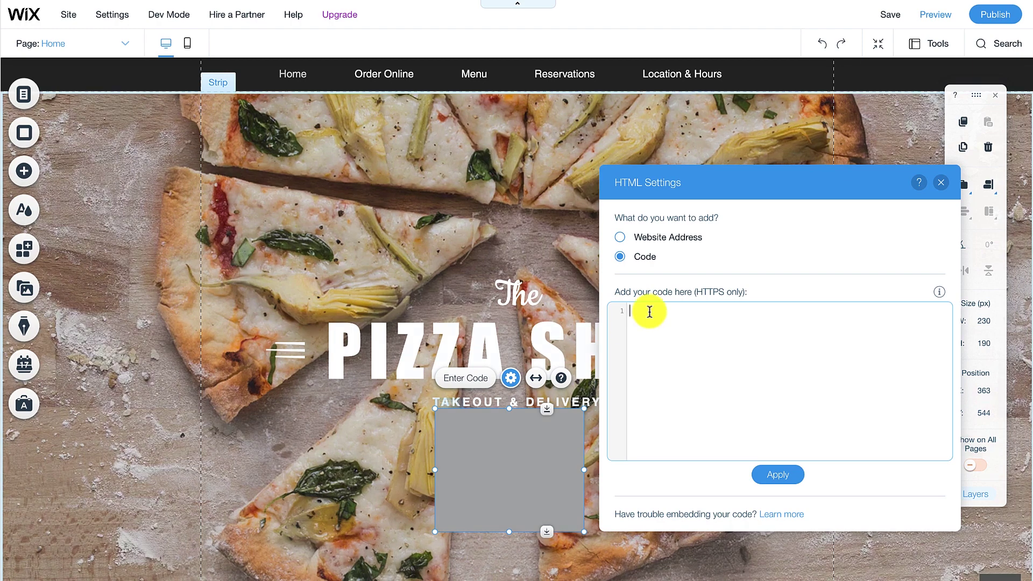
type("1   <!-- If you would like to customize the button, remove or change the \"class\" attribute inside the <span> tag --> <span class=\"glf-button\" data-glf-cuid=\"54fec60b-6af6-428d-b81c-fa71a2036bc4\" data-glf-ruid=\"9ce8772a-06dc-45be-b378-d6bc222bb9cd\" > See MENU & Order</span> <script src=\"https://www.fbgcdn.com/embedder/js/ewm2.js\" defer async ></script>")
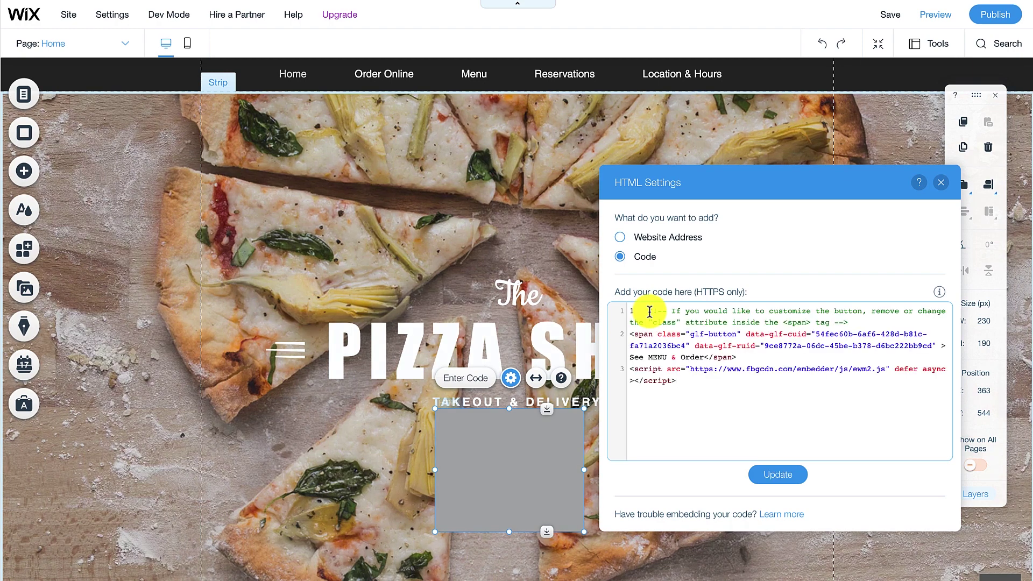
left_click(773, 474)
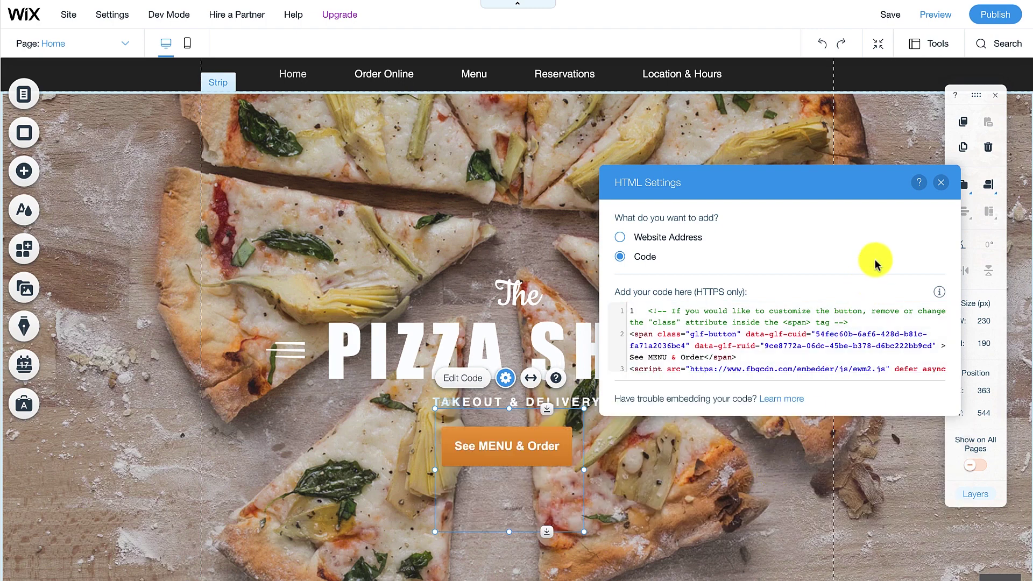
left_click(941, 182)
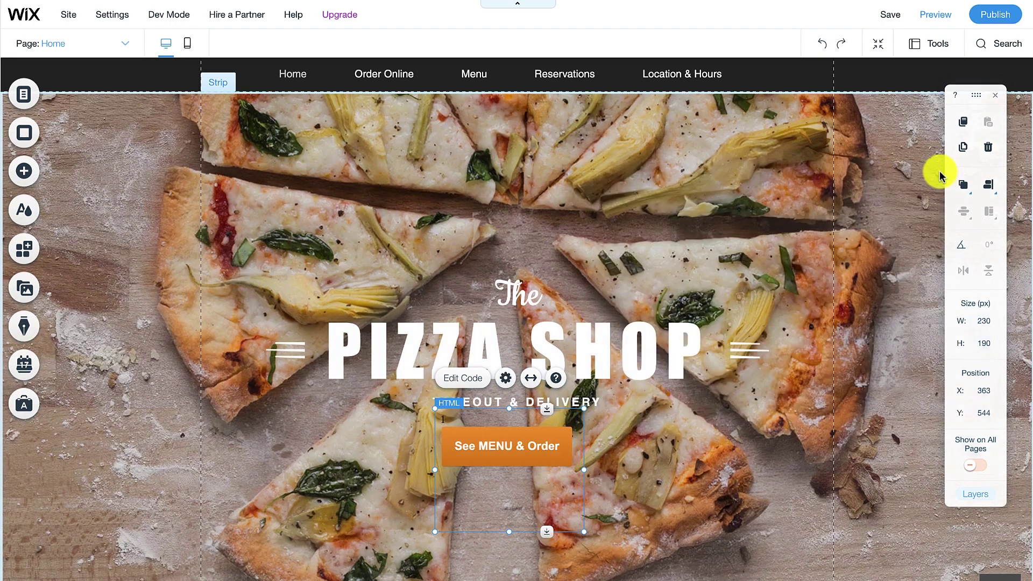
Save and publish the Wix site, view the live page and test the See MENU & Order button, looking through the menu
left_click(890, 18)
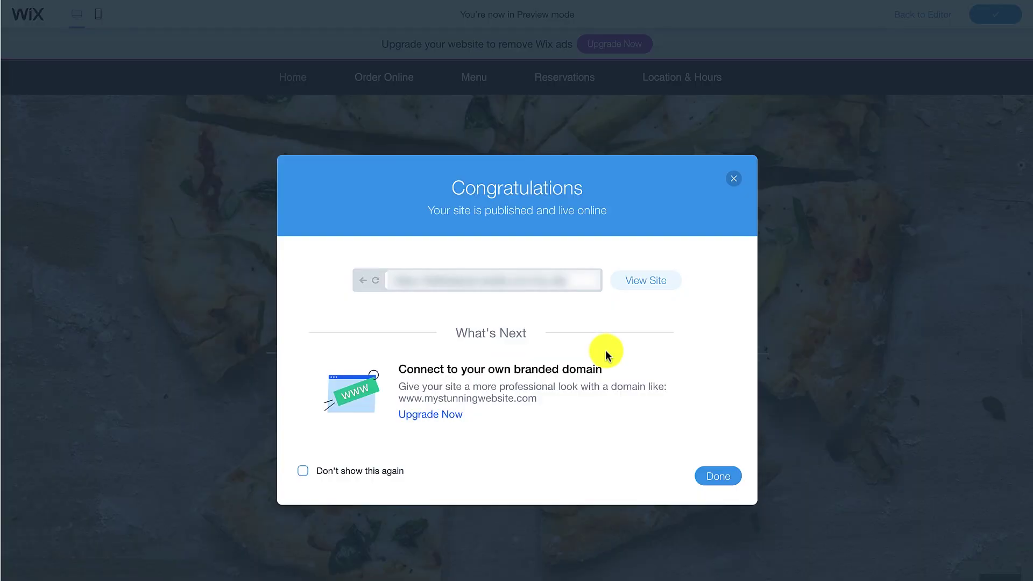
left_click(653, 281)
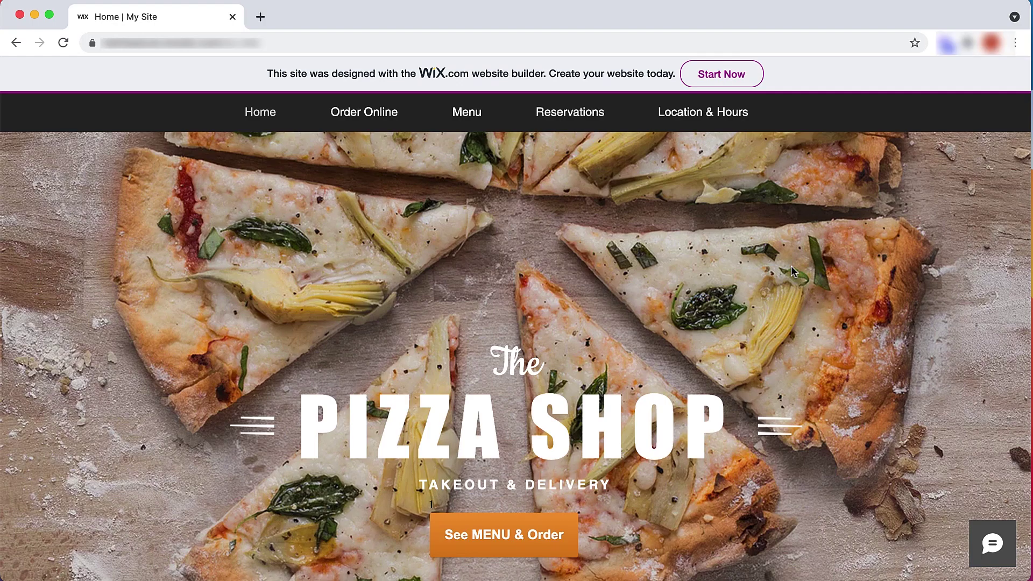
left_click(535, 537)
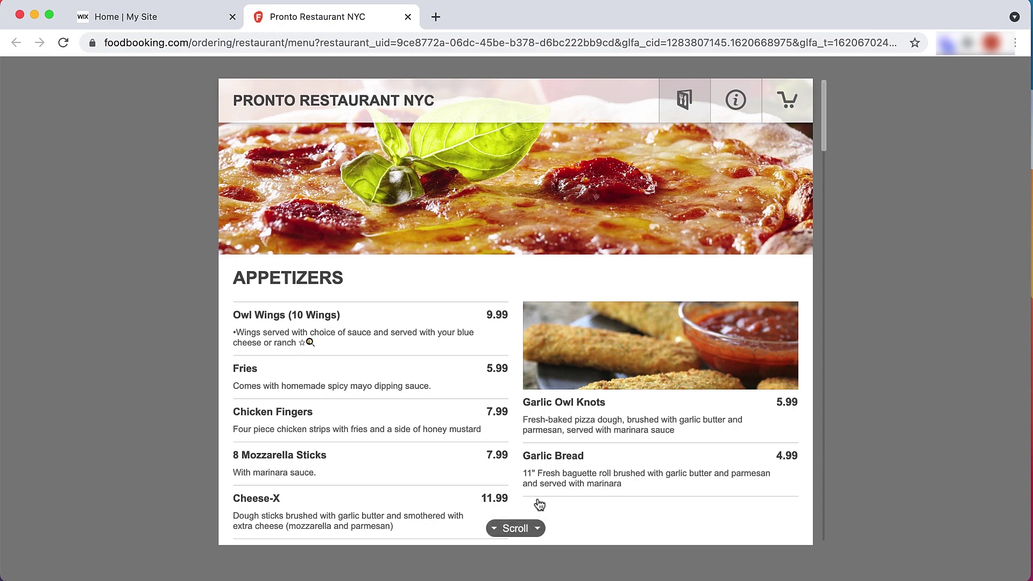
scroll(539, 504, "down", 5)
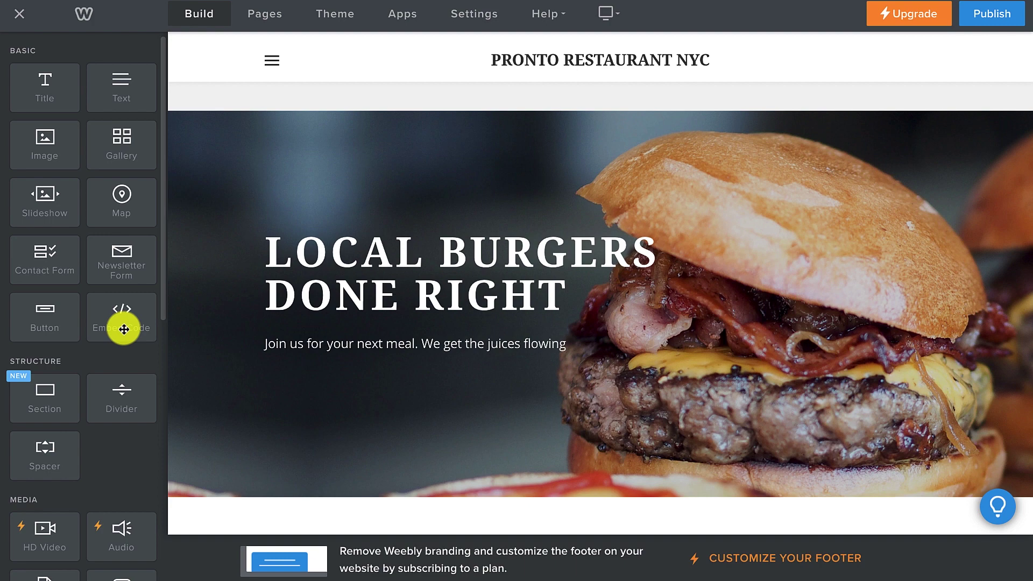
In Weebly, add an Embed Code element below the tagline under LOCAL BURGERS DONE RIGHT and replace its custom HTML with the copied button code
left_click_drag(124, 329, 319, 362)
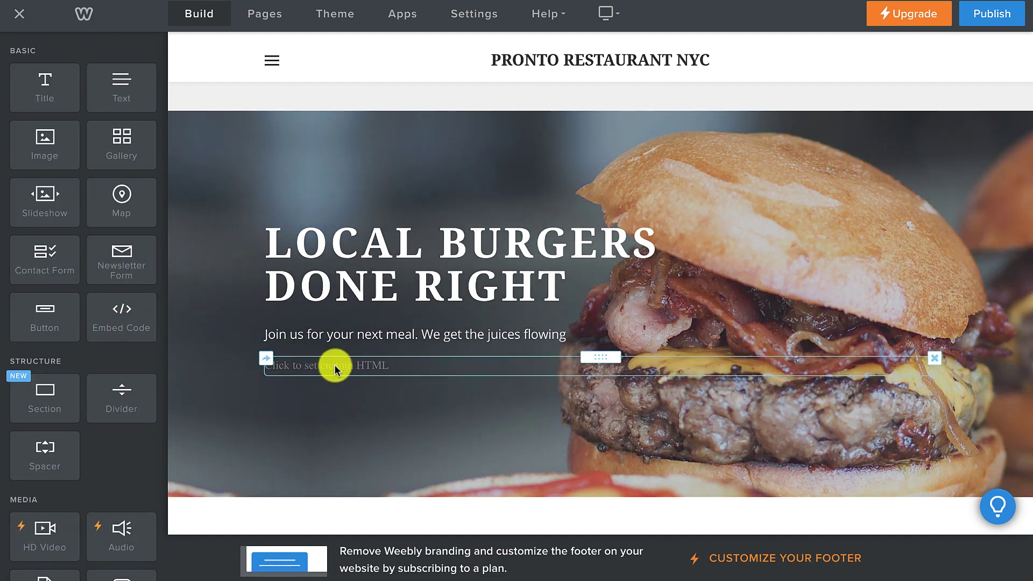
left_click(336, 366)
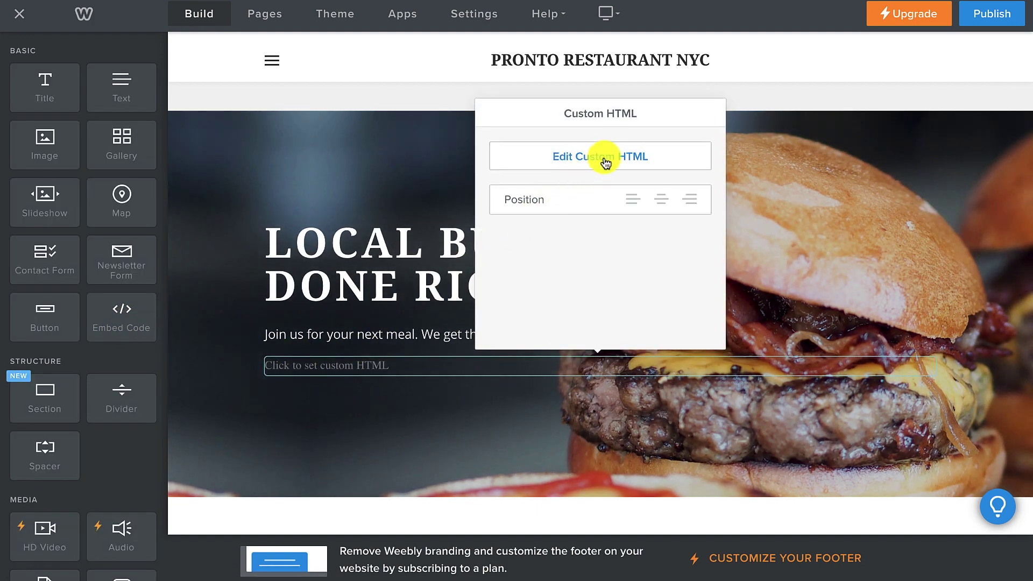
left_click(604, 157)
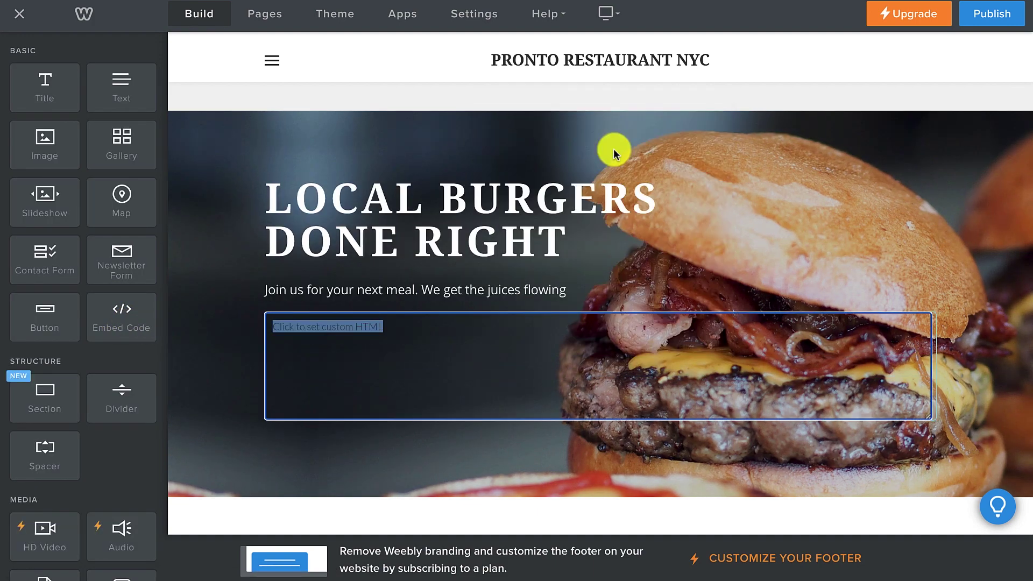
key("ctrl+v")
left_click(613, 148)
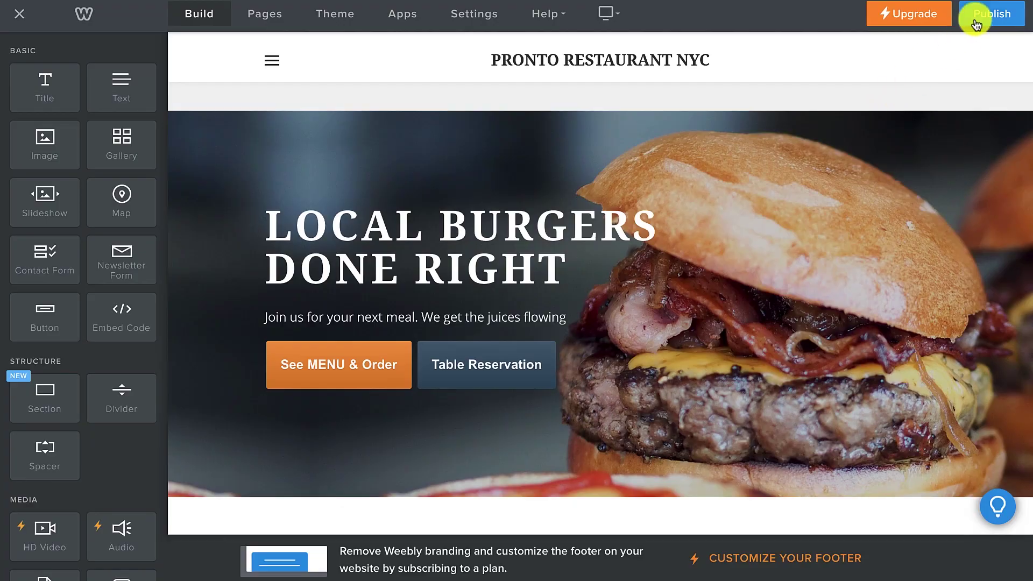
Publish the Weebly site, open prontorestaurantnyc.weebly.com and test the See MENU & Order button
left_click(975, 19)
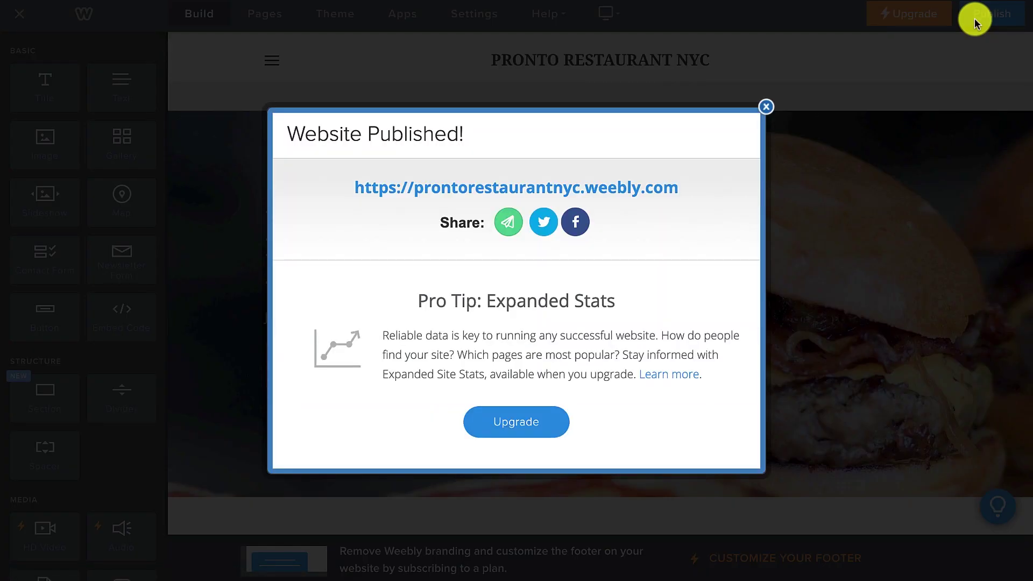
left_click(647, 187)
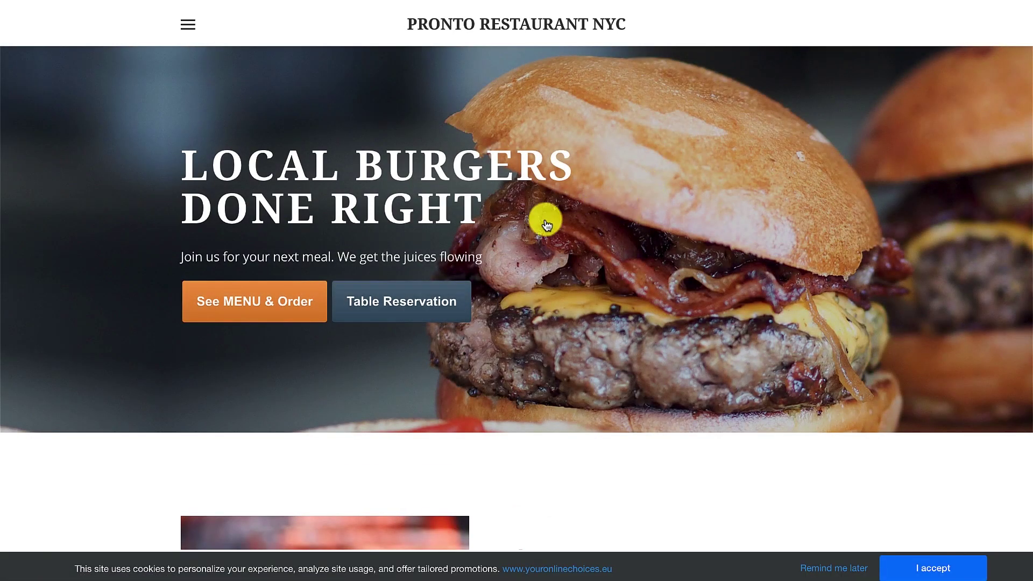
left_click(288, 304)
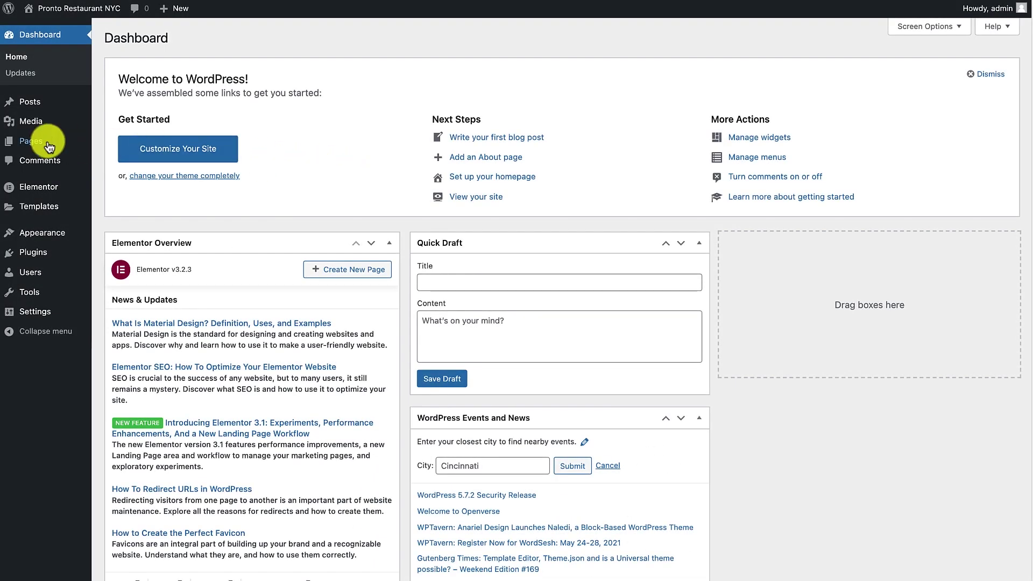
In WordPress, open the Home page for editing and add a Custom HTML block below the Pronto Restaurant NYC heading
left_click(31, 144)
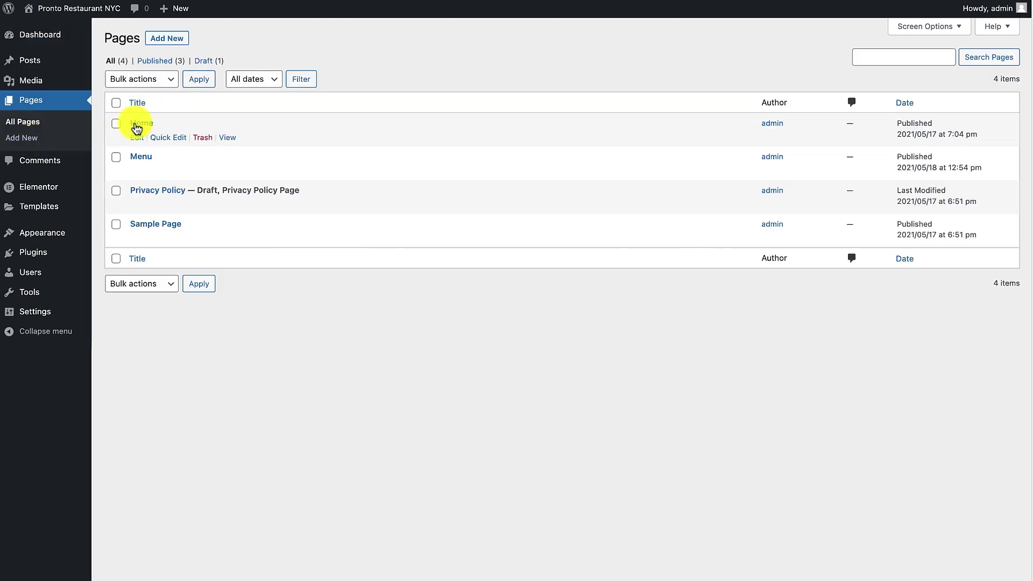
left_click(137, 139)
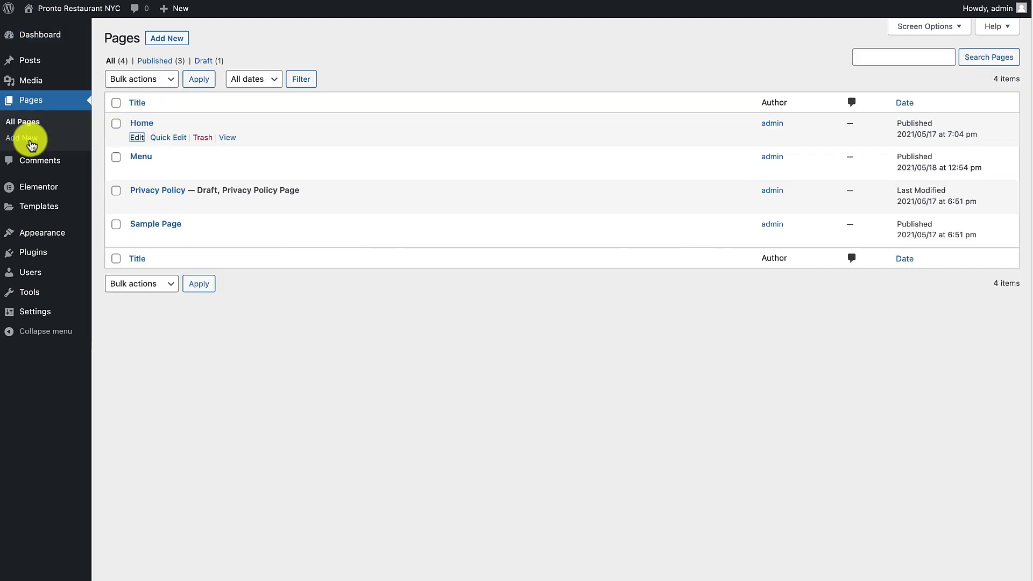
left_click(135, 139)
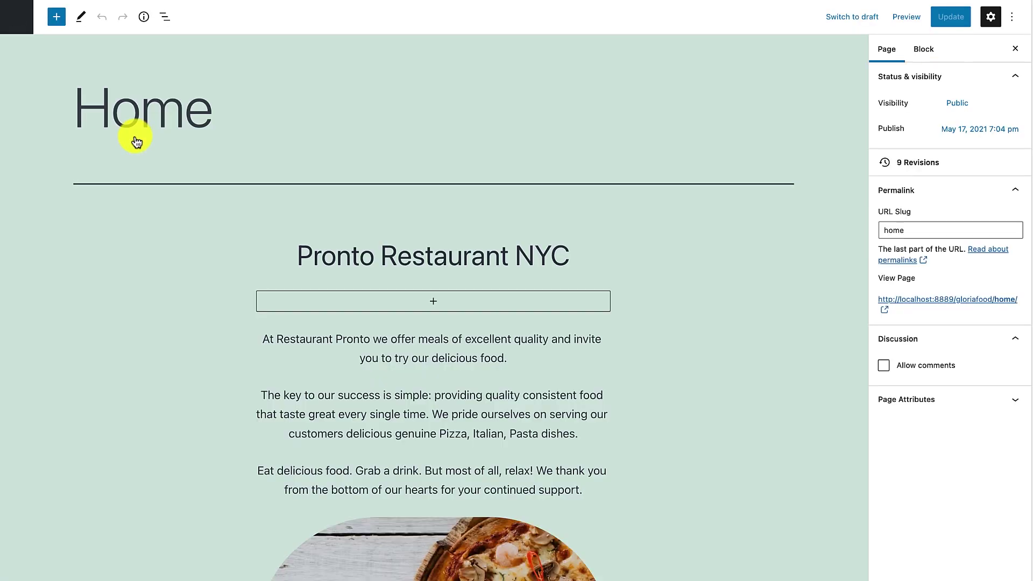
left_click(431, 306)
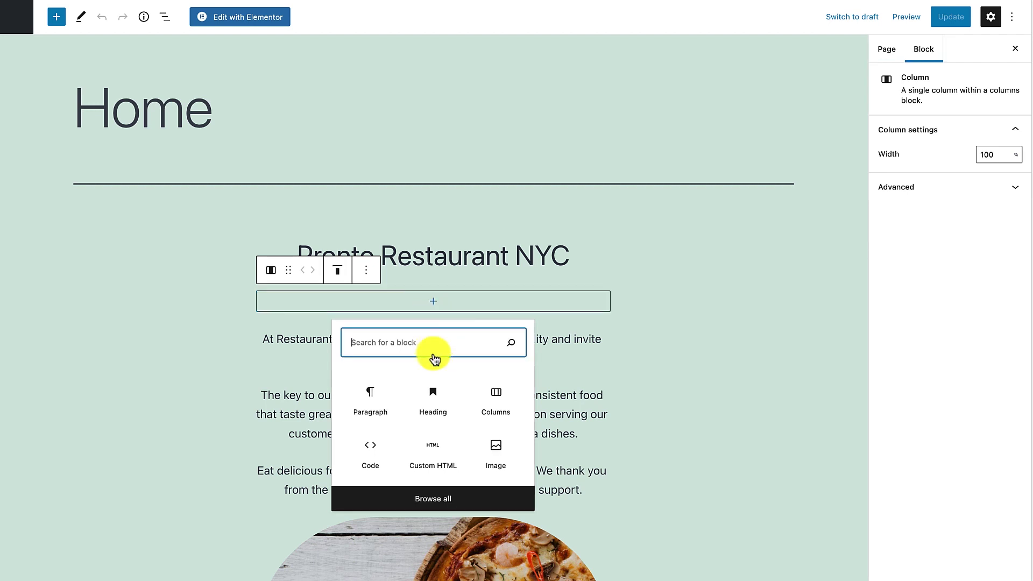
left_click(432, 500)
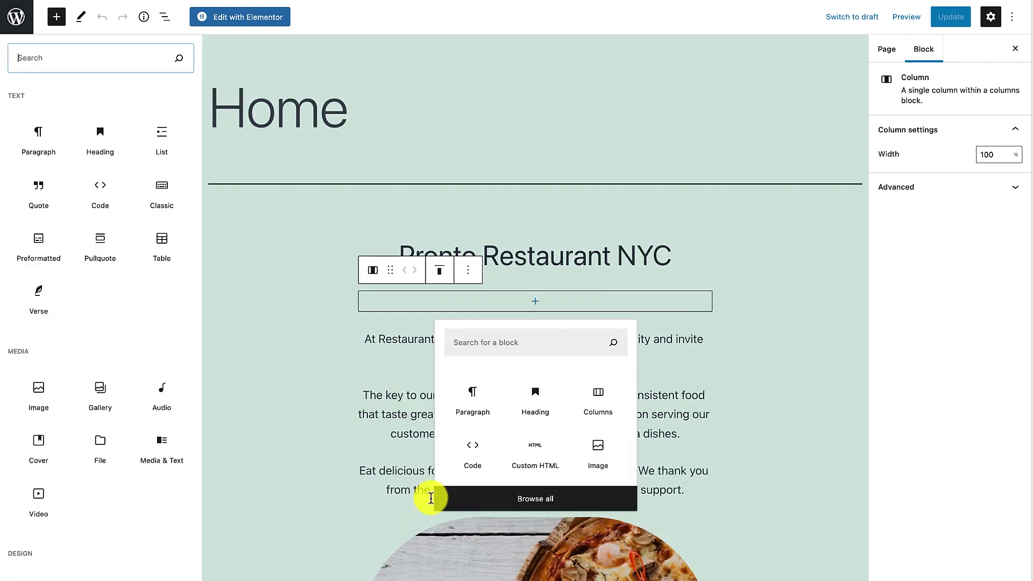
scroll(94, 427, "down", 5)
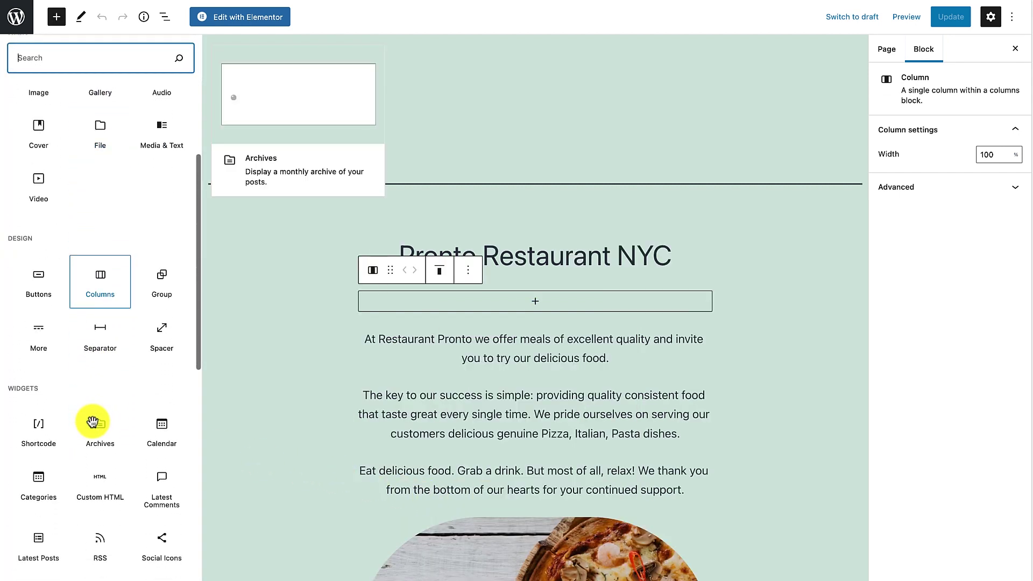
scroll(98, 484, "down", 1)
left_click_drag(100, 486, 537, 298)
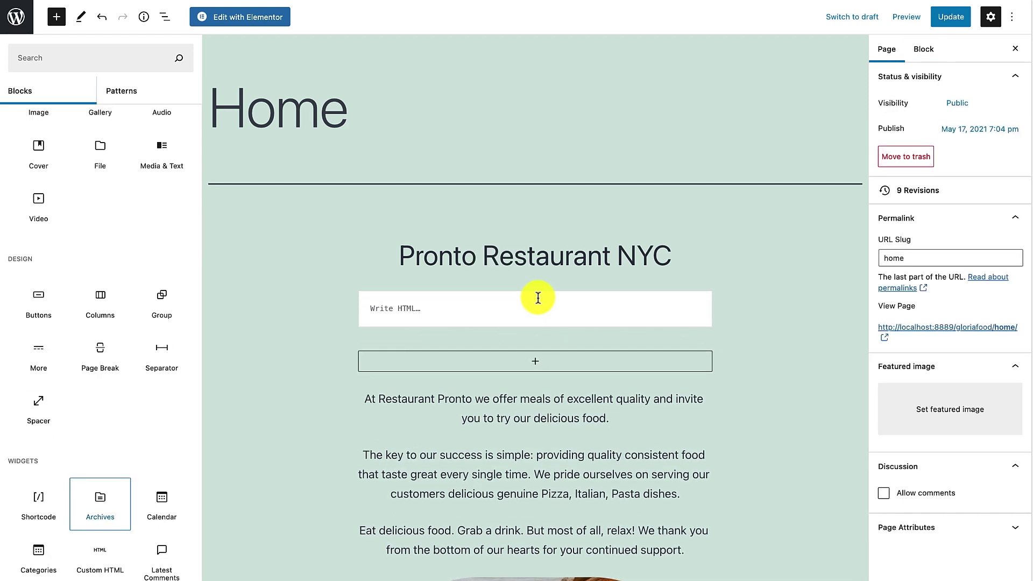
Insert the copied ordering code into the Custom HTML block and update the Home page
left_click(478, 307)
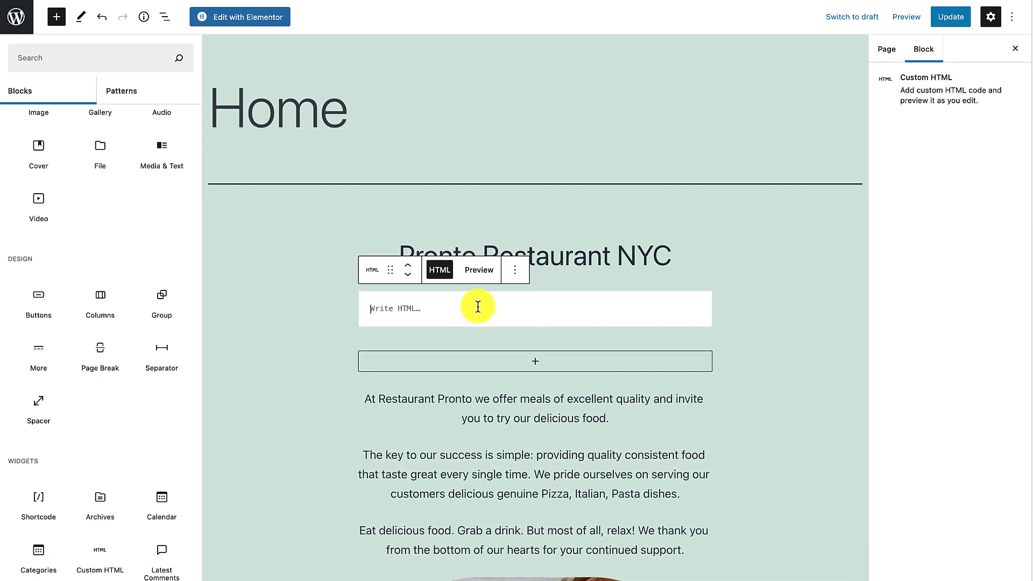
type("<!-- If you would like to customize the button, remove or change the \"class\" attribute inside the <span> tag --> <span class=\"glf-button\" data-glf-cuid=\"54fec60b-6af6-428d-b81c-fa71a2036bc4\" data-glf-ruid=\"9ce8772a-06dc-45be-b378-d6bc222bb9cd\" > See MENU & Order</span> <script src=\"https://www.fbgcdn.com/embedder/js/ewm2.js\" defer async ></script>")
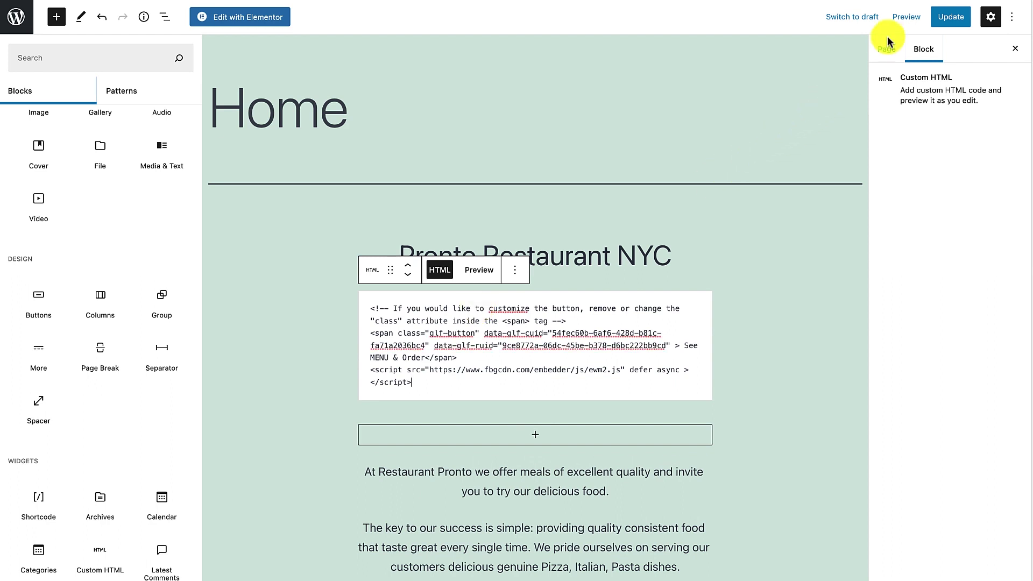
left_click(937, 15)
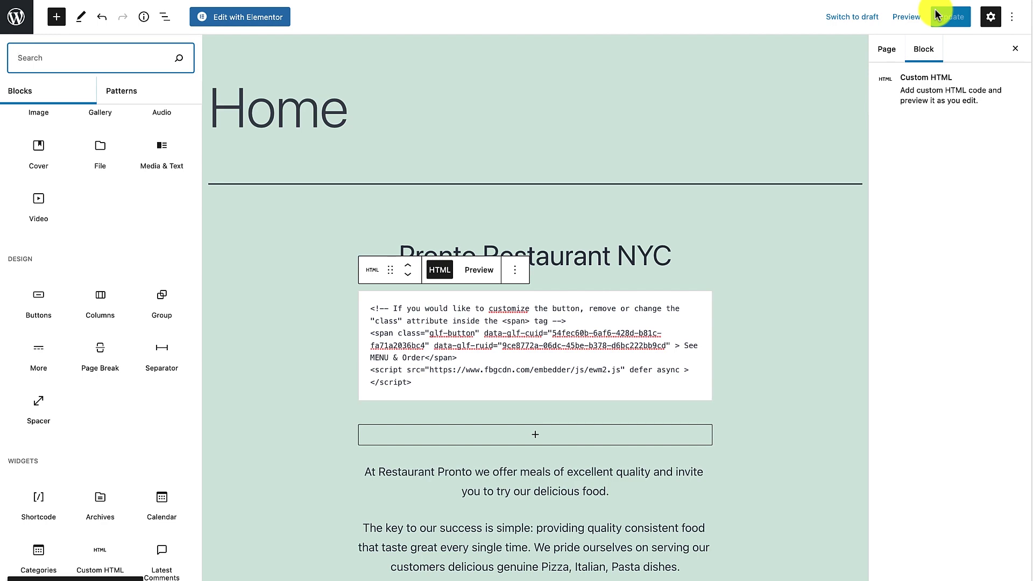
Preview the WordPress Home page in a new tab and test the See MENU & Order button
left_click(911, 18)
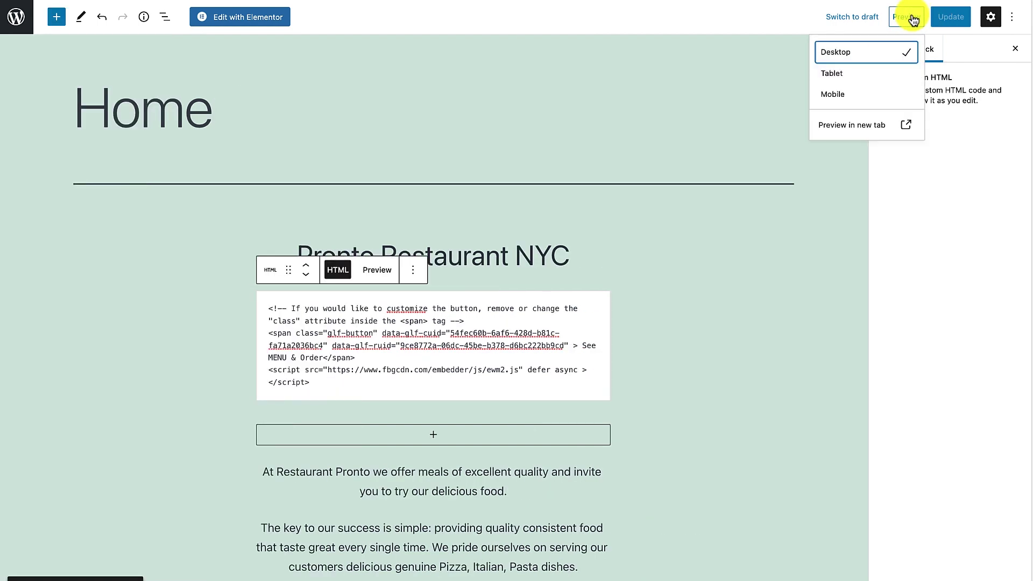
left_click(874, 124)
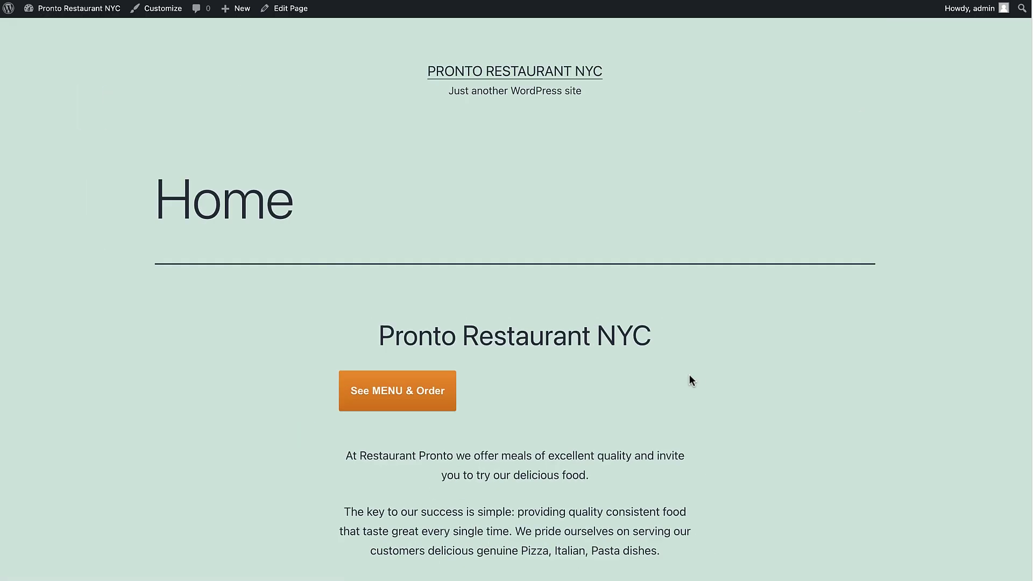
left_click(439, 389)
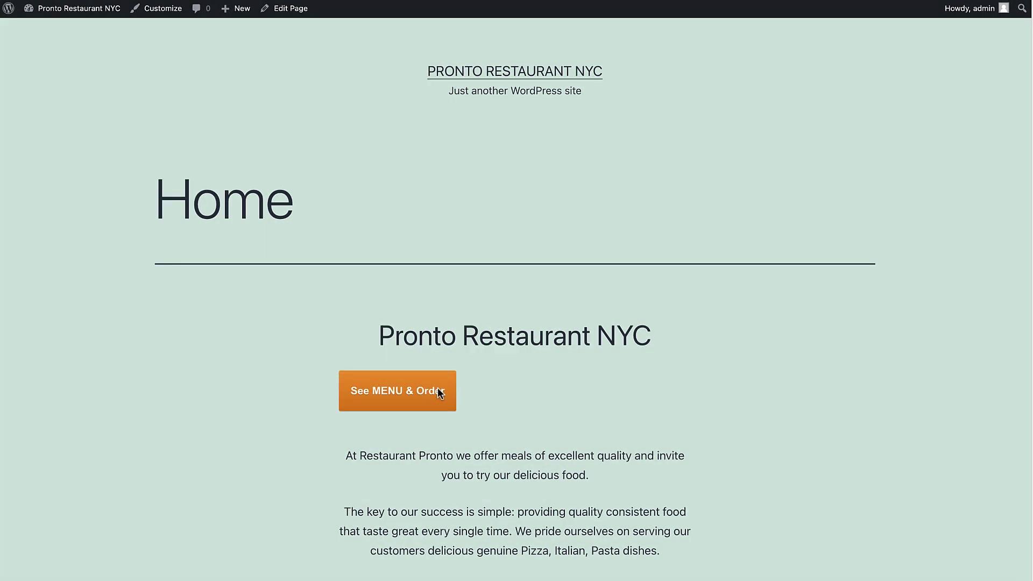
left_click(440, 393)
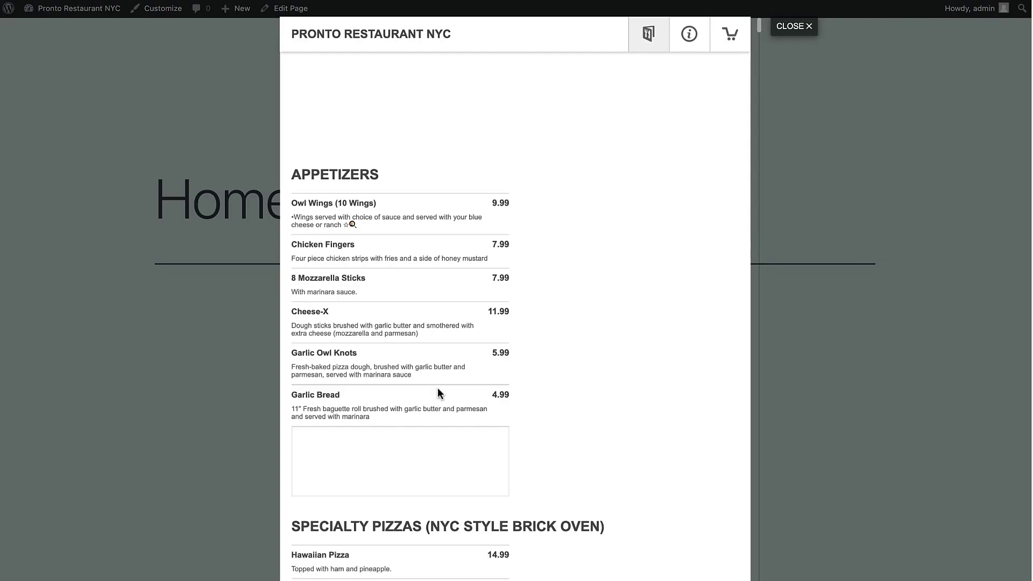